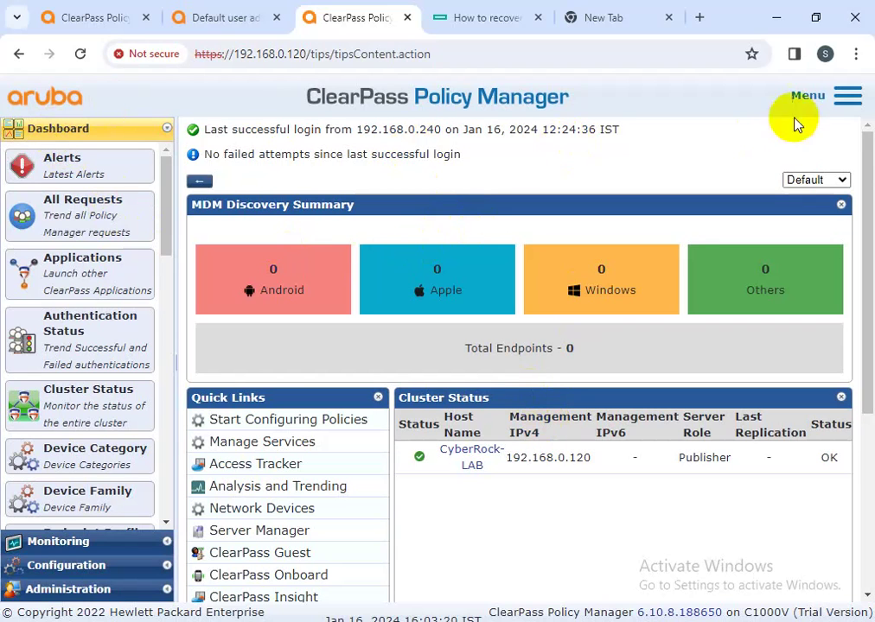
- Switch to the PowerPoint credentials slide and reposition the CLI/SSH text box
left_click_drag(574, 99, 315, 112)
left_click(513, 165)
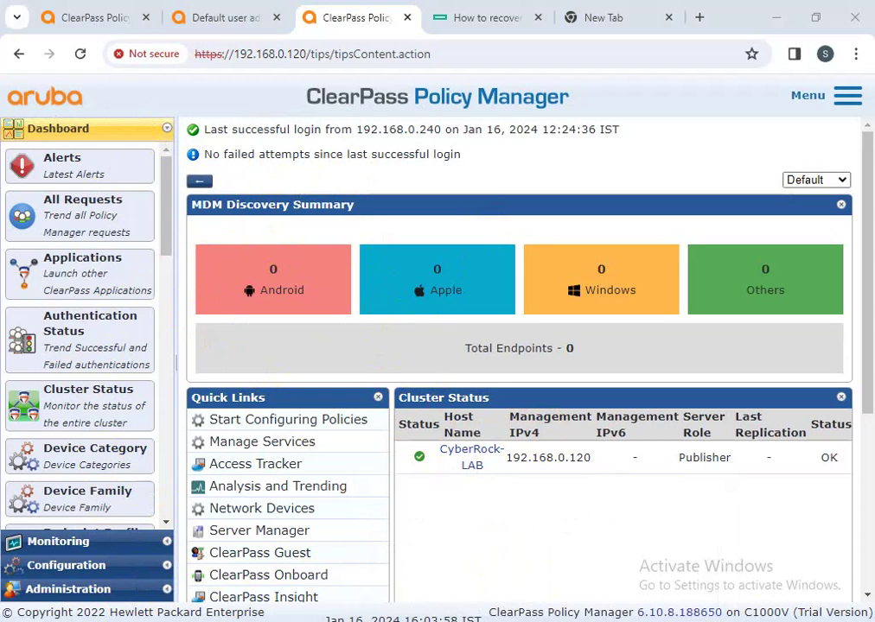
key("alt+Tab")
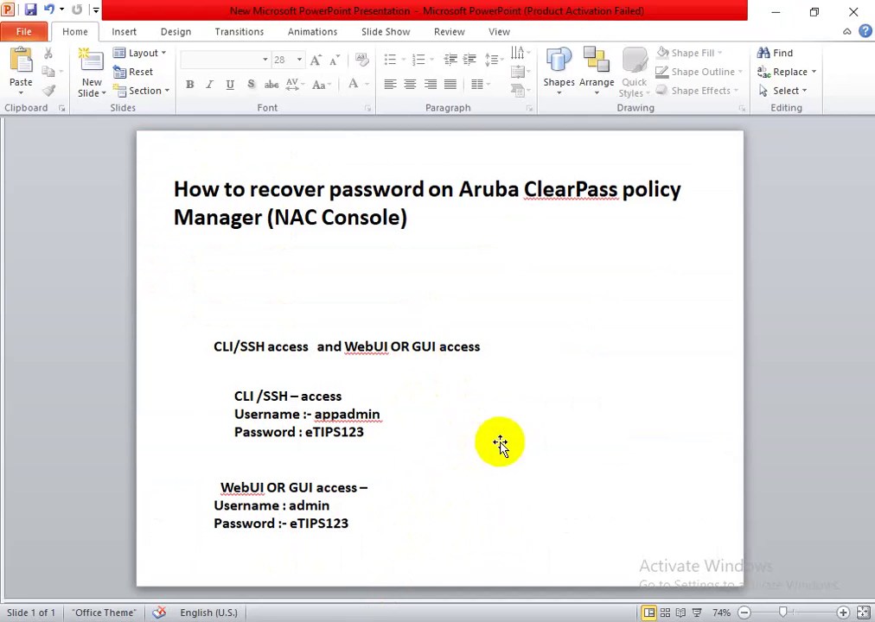
left_click_drag(386, 445, 311, 443)
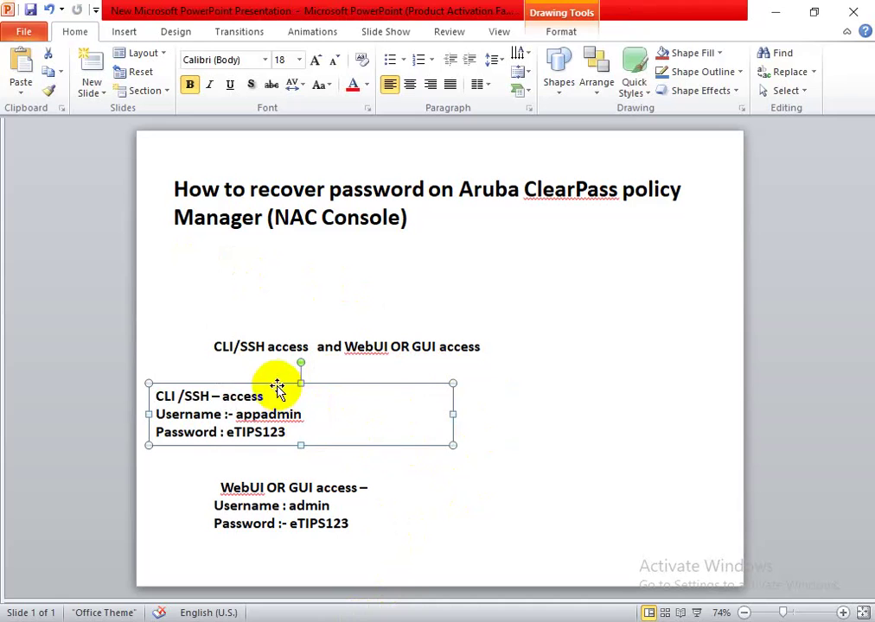
left_click_drag(277, 384, 350, 383)
left_click(588, 404)
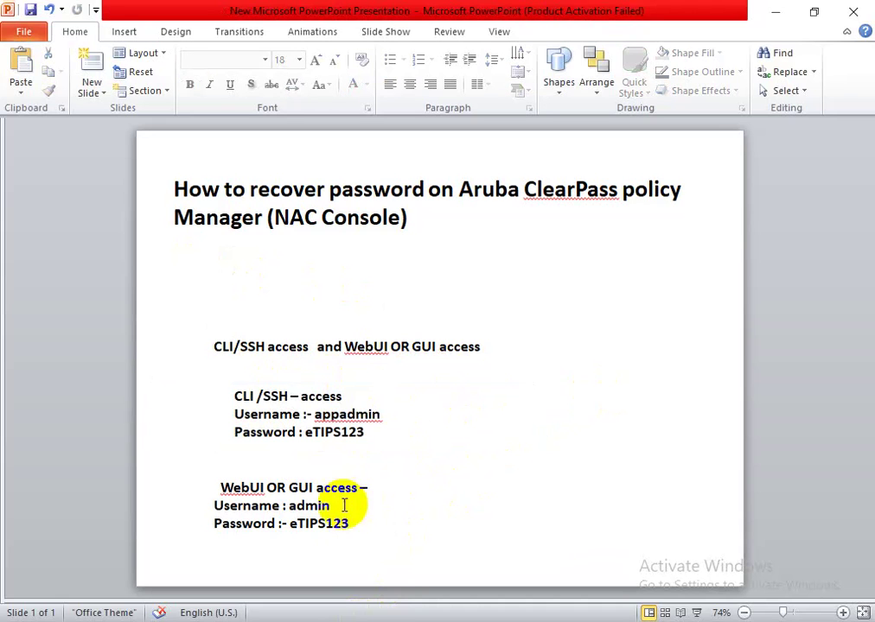
- Widen the WebUI text box slightly
left_click(354, 506)
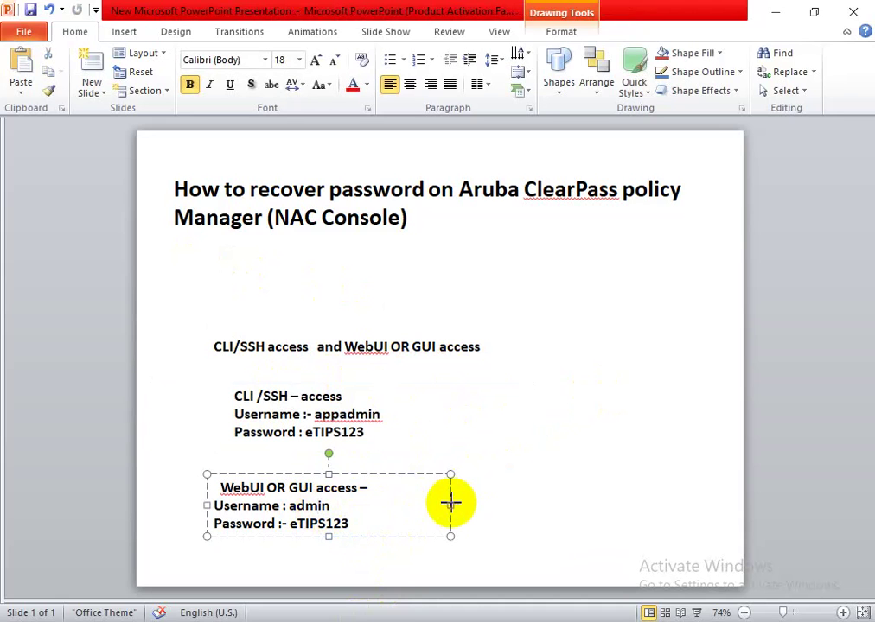
left_click_drag(451, 505, 468, 504)
left_click(580, 474)
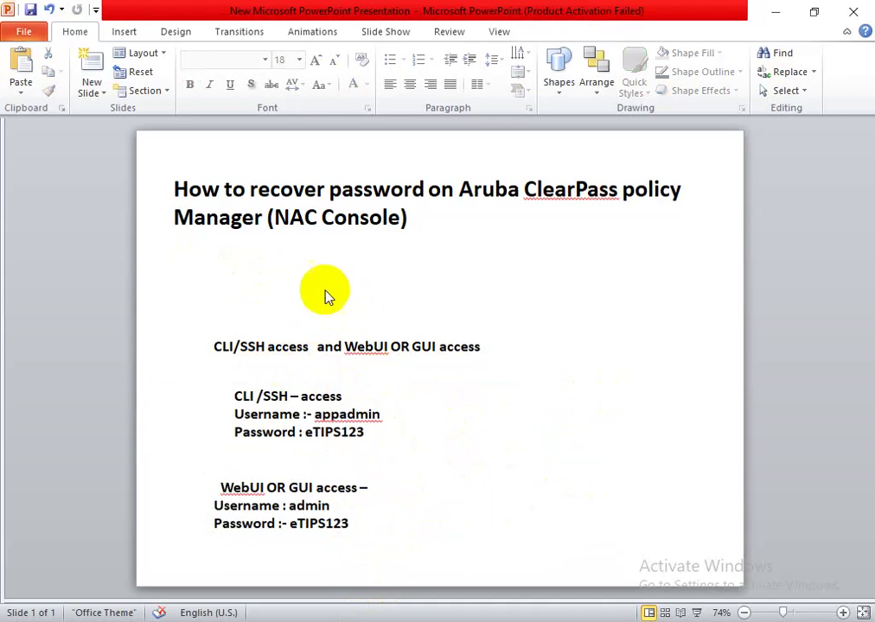
- Highlight the CLI/SSH and WebUI credential lines, then return to the ClearPass dashboard
left_click_drag(380, 433, 231, 394)
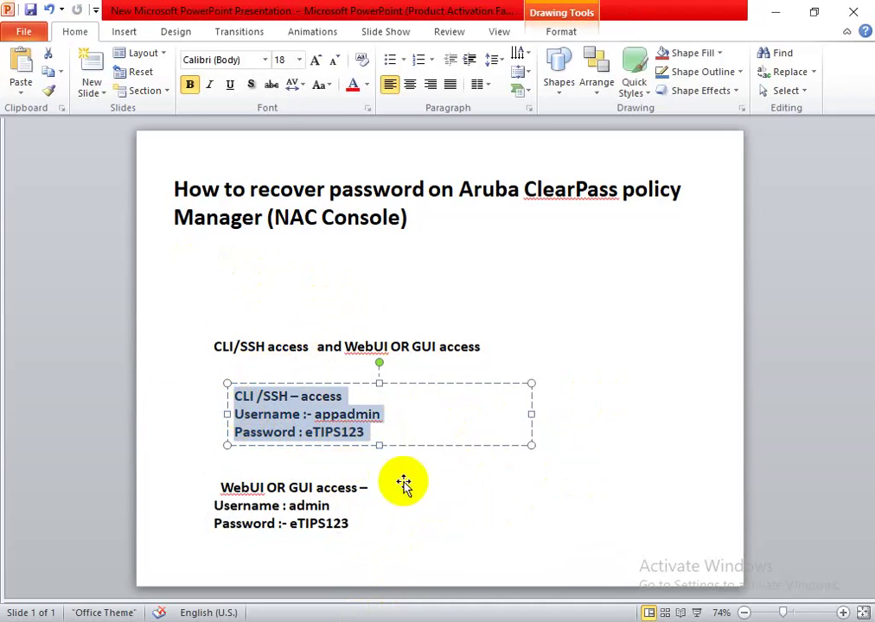
left_click(404, 484)
left_click_drag(211, 477, 294, 525)
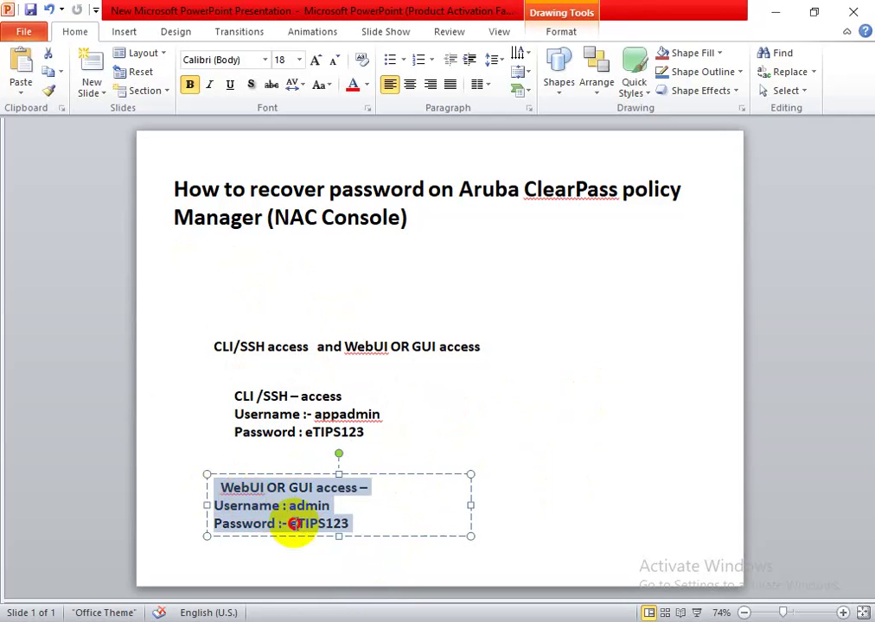
left_click(571, 432)
mouse_move(368, 434)
left_mouse_down()
mouse_move(255, 430)
mouse_move(235, 398)
left_mouse_up()
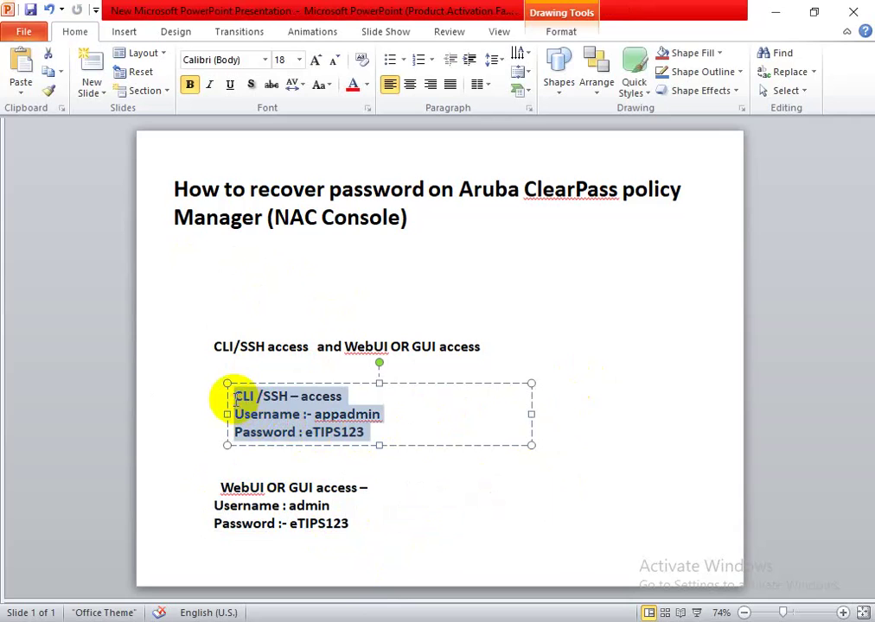
left_click(412, 526)
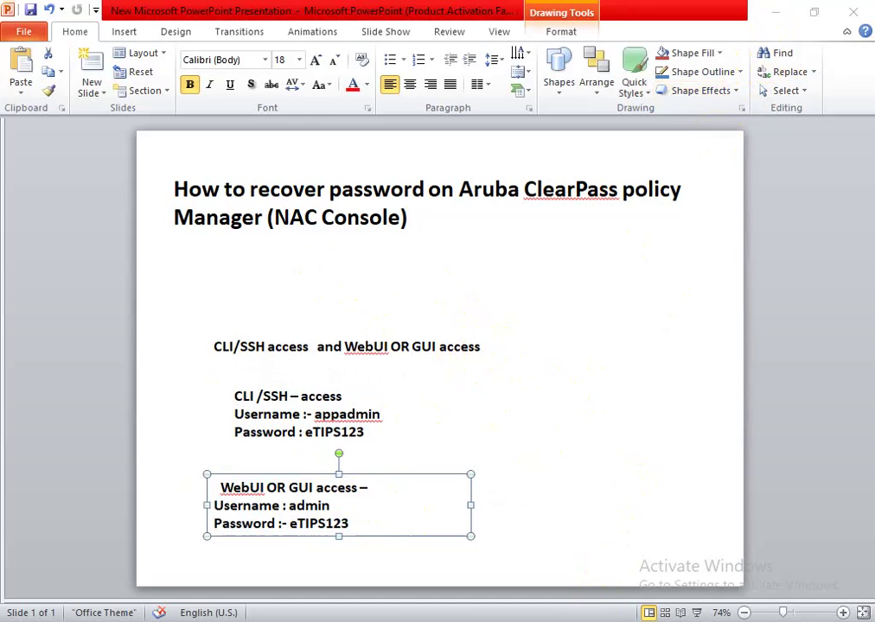
left_click(776, 13)
- Log out of the ClearPass admin session and go to the login page
left_click(847, 95)
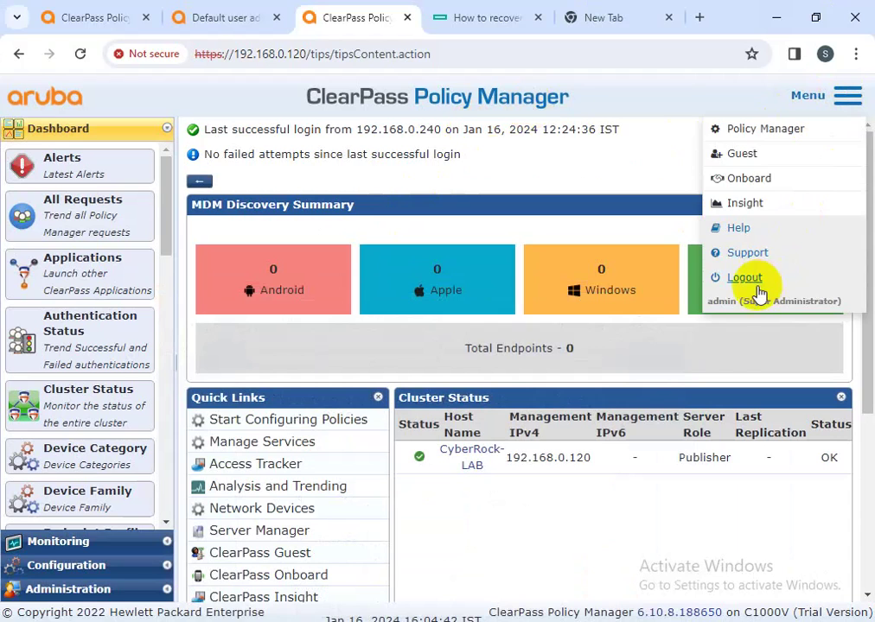
left_click(745, 278)
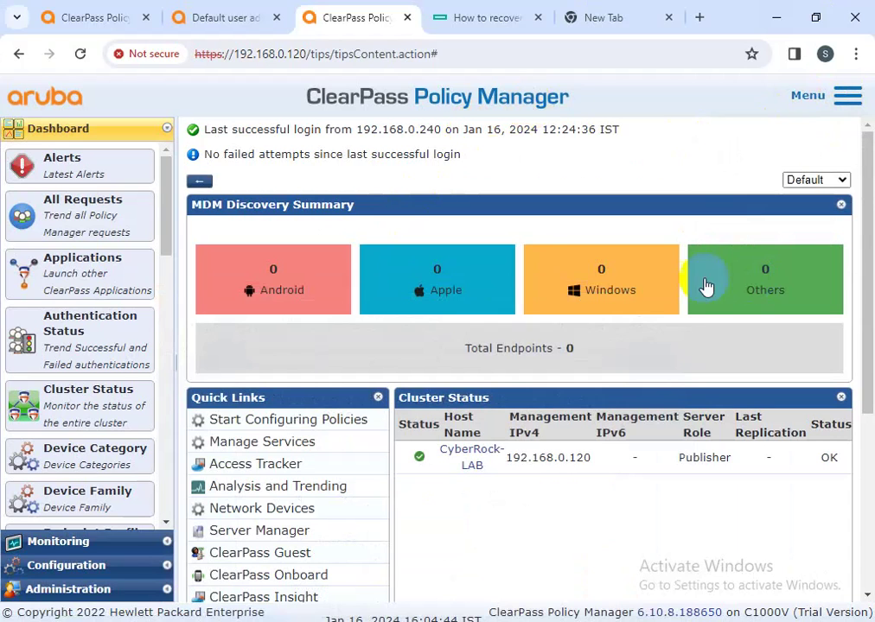
left_click(68, 10)
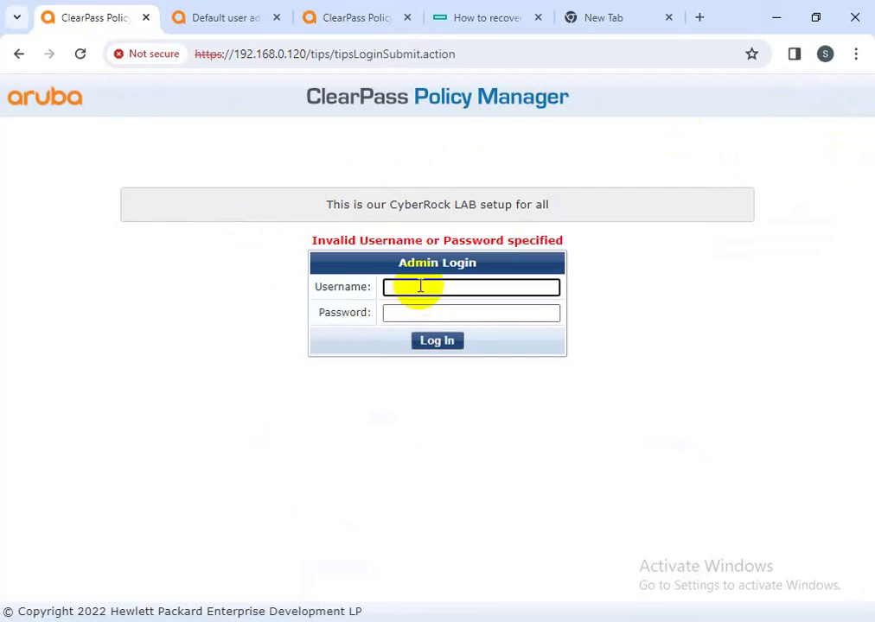
- Attempt to sign in with username admin and the old password
type("admin")
key("Tab")
type("admin")
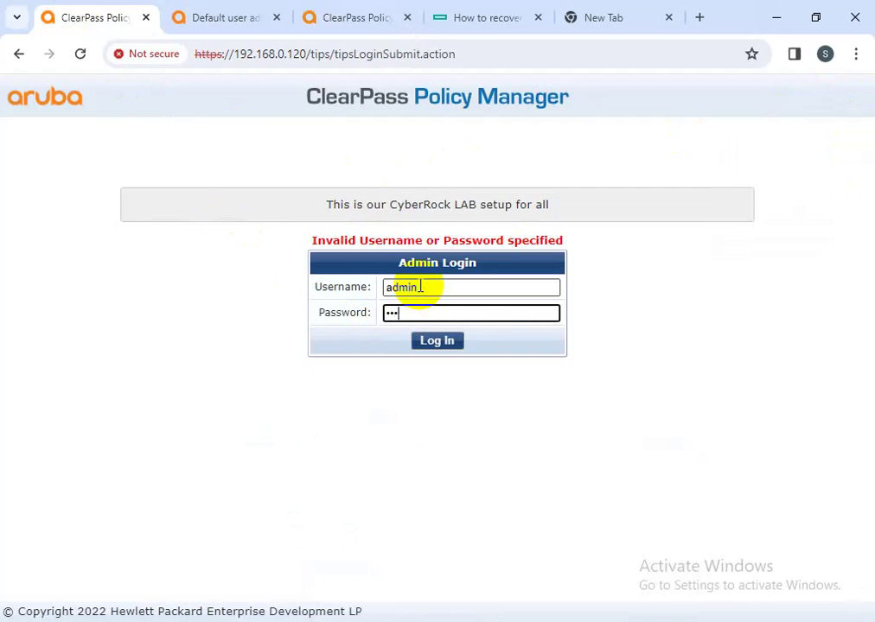
key("Return")
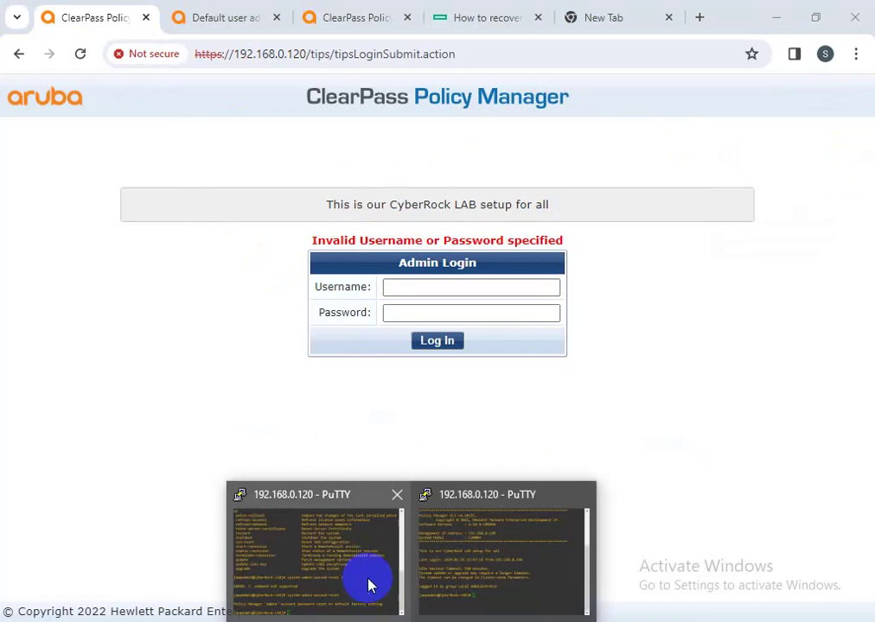
- Close both existing PuTTY sessions and refresh the desktop
left_click(366, 580)
left_click(503, 35)
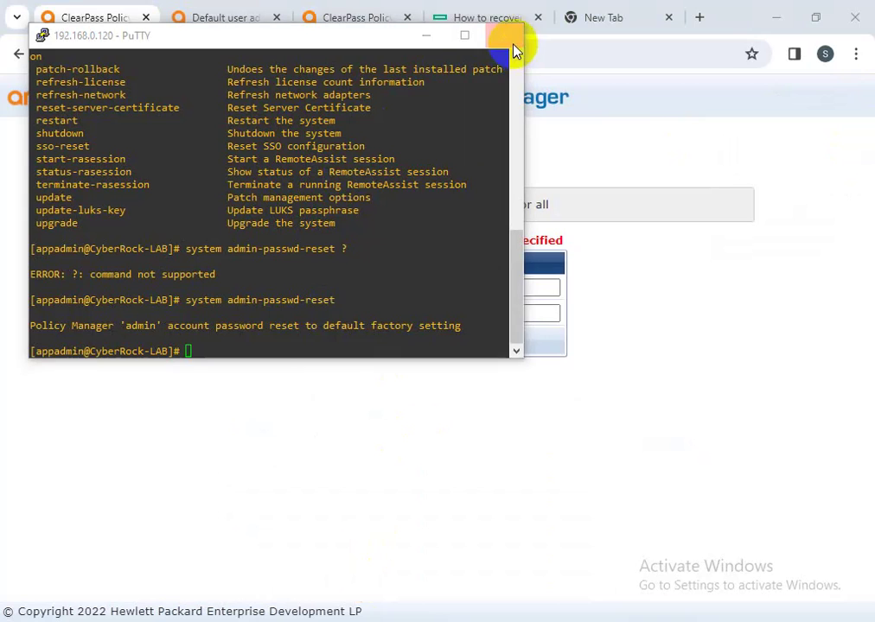
left_click(458, 381)
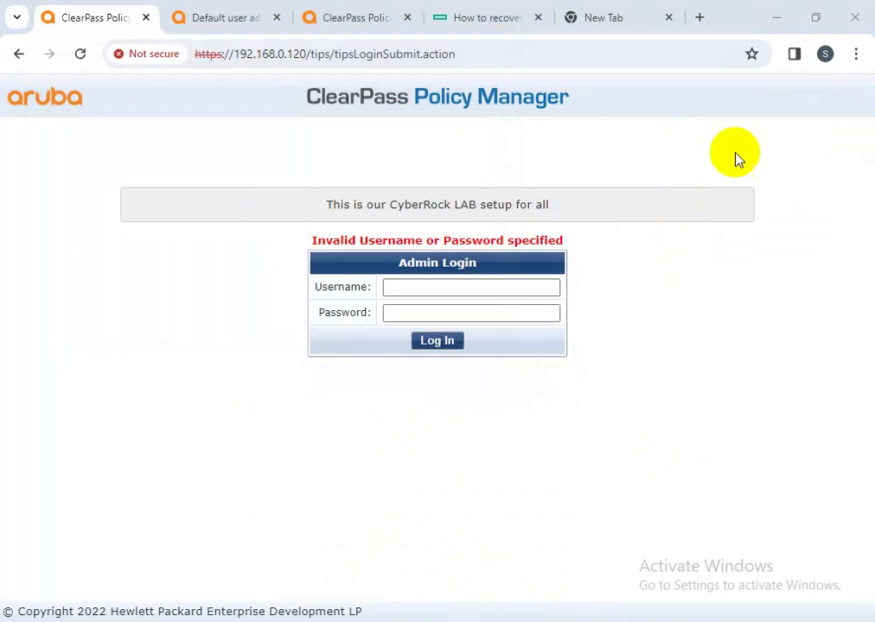
left_click(775, 26)
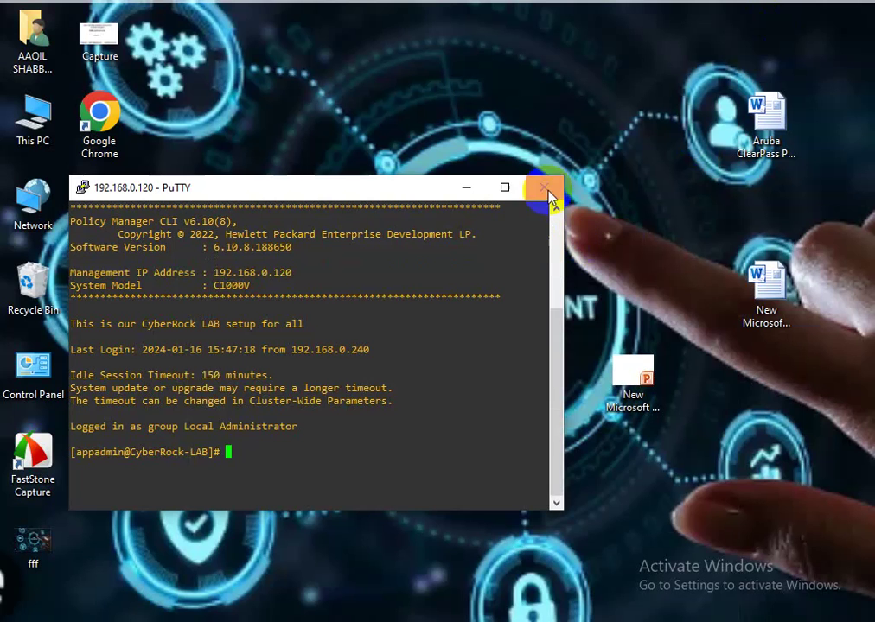
left_click(544, 186)
left_click(471, 381)
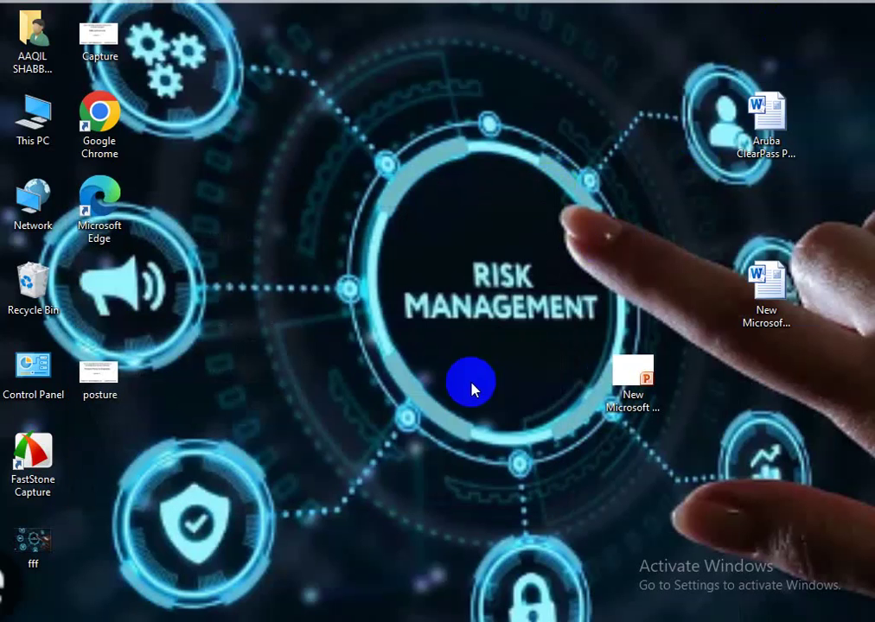
right_click(323, 302)
left_click(341, 356)
right_click(322, 347)
left_click(348, 389)
- Open a PuTTY SSH session to 192.168.0.120 and log in as appadmin with the CLI password
left_click(344, 586)
type("192.168.")
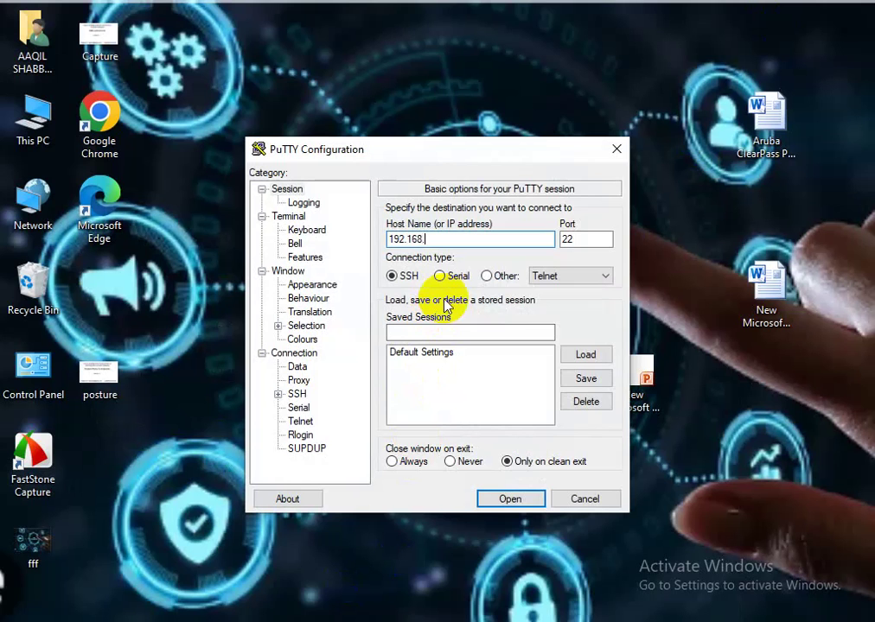
type("0.120")
key("Return")
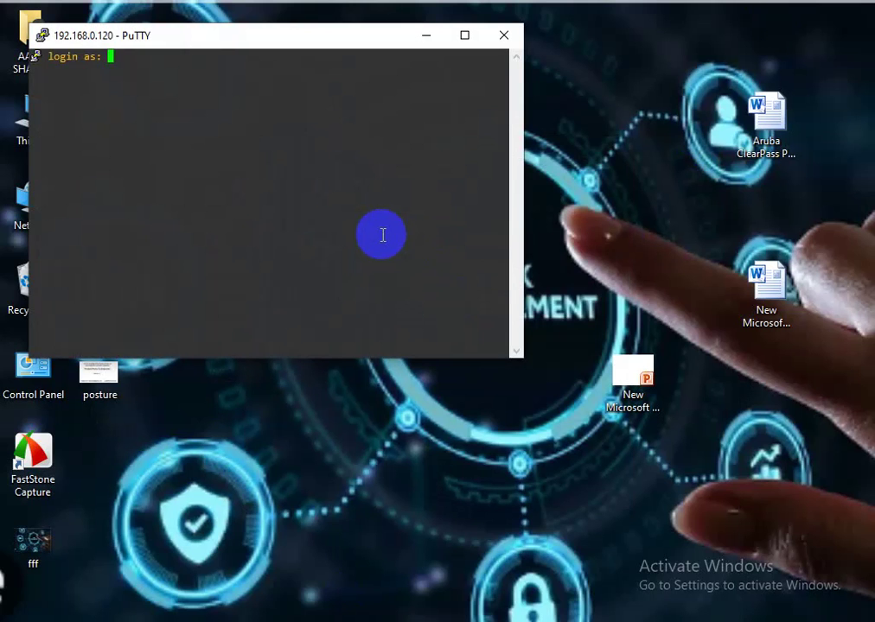
type("appadmin")
key("Return")
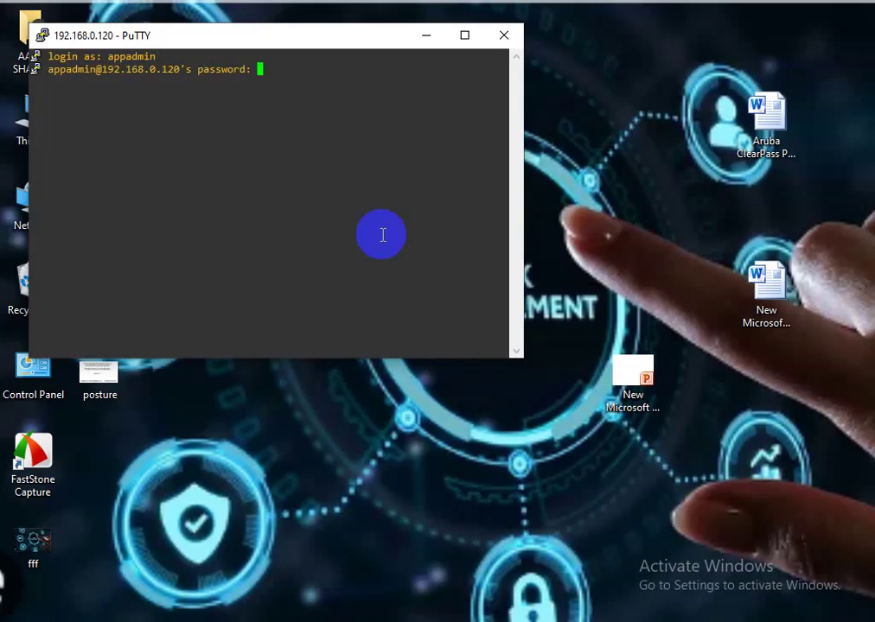
key("Return")
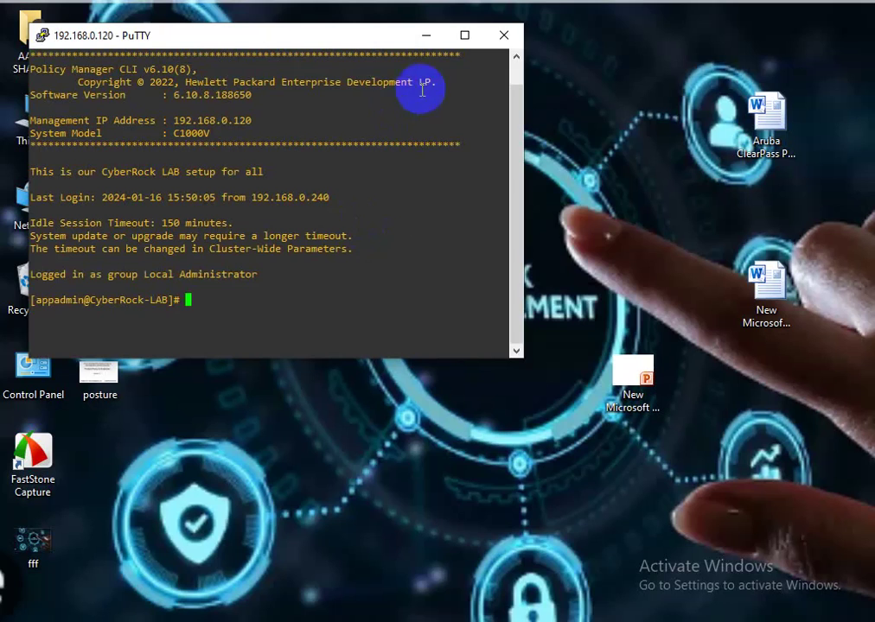
- Maximize PuTTY, run system to list its subcommands, and mark admin-passwd-reset among them
left_click(465, 35)
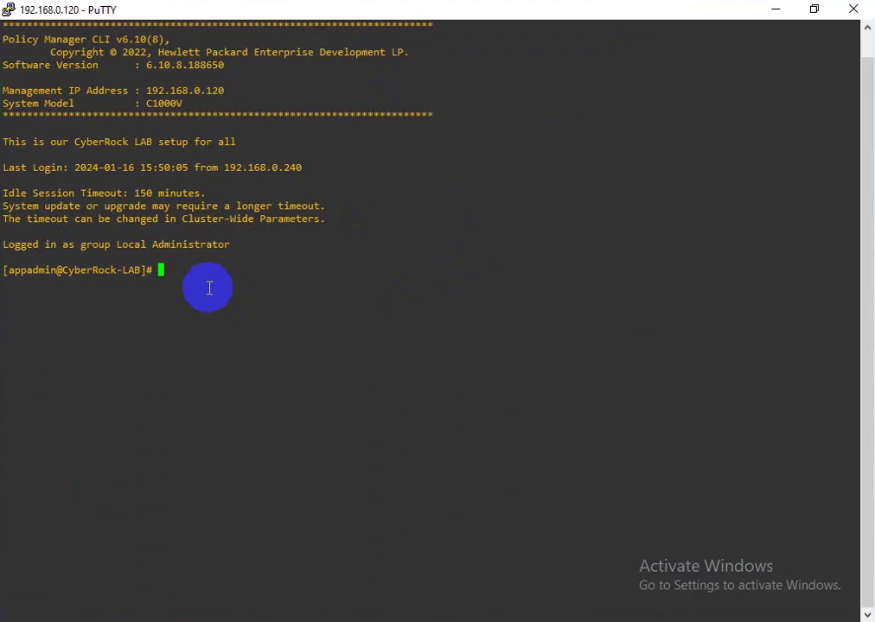
type("system res")
key("BackSpace")
key("BackSpace")
key("BackSpace")
key("Return")
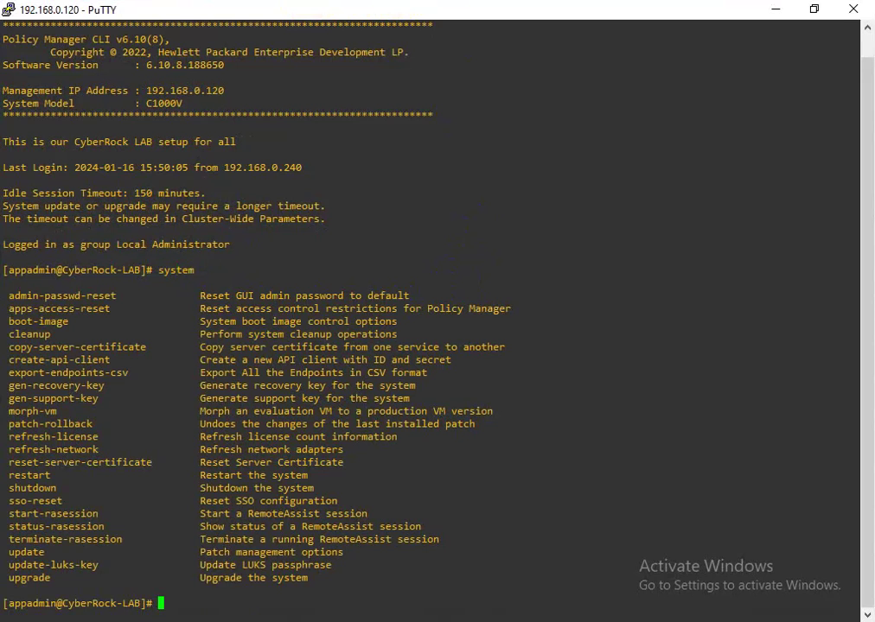
left_click_drag(4, 308, 114, 309)
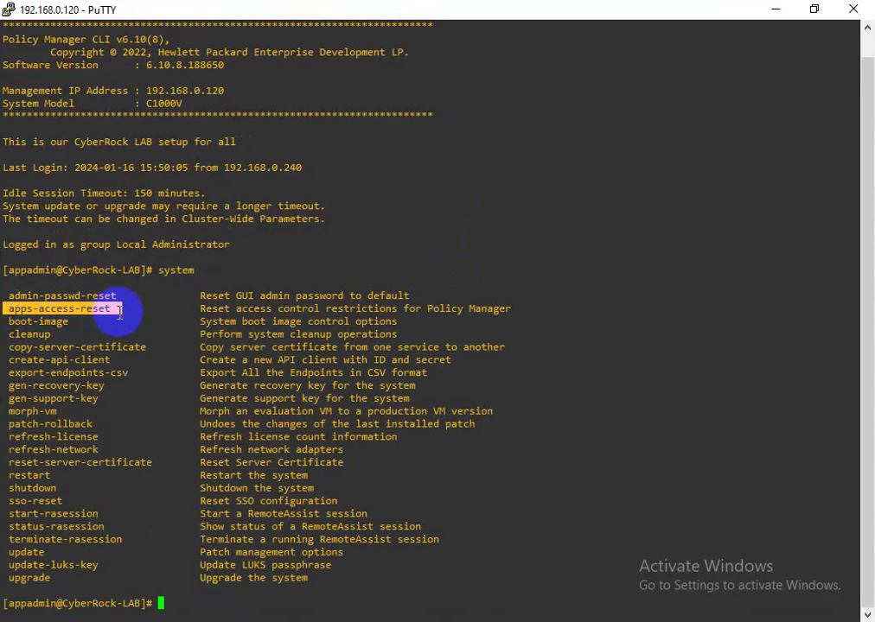
left_click(9, 296)
left_click_drag(10, 296, 126, 297)
left_click_drag(8, 322, 74, 334)
left_click_drag(11, 350, 141, 348)
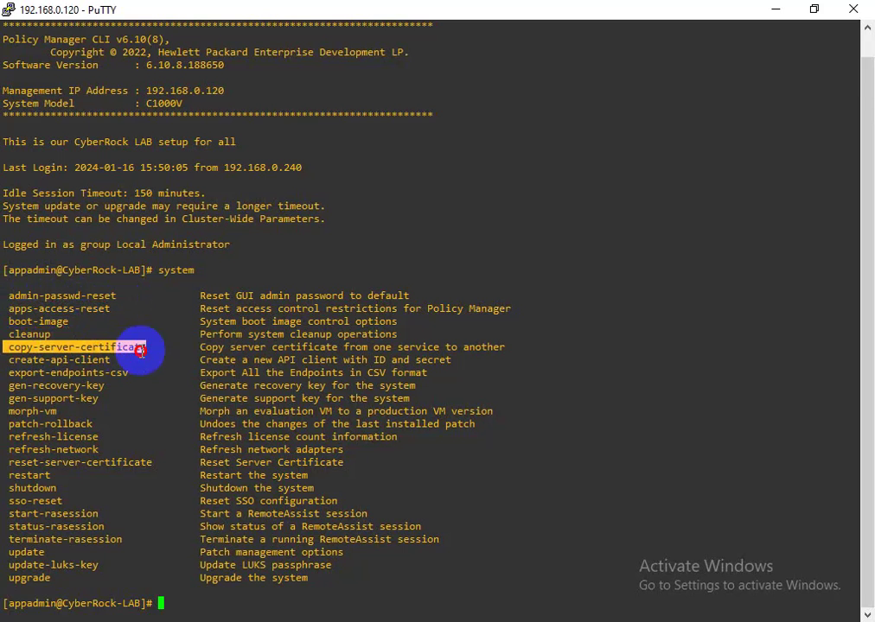
left_click_drag(10, 360, 115, 579)
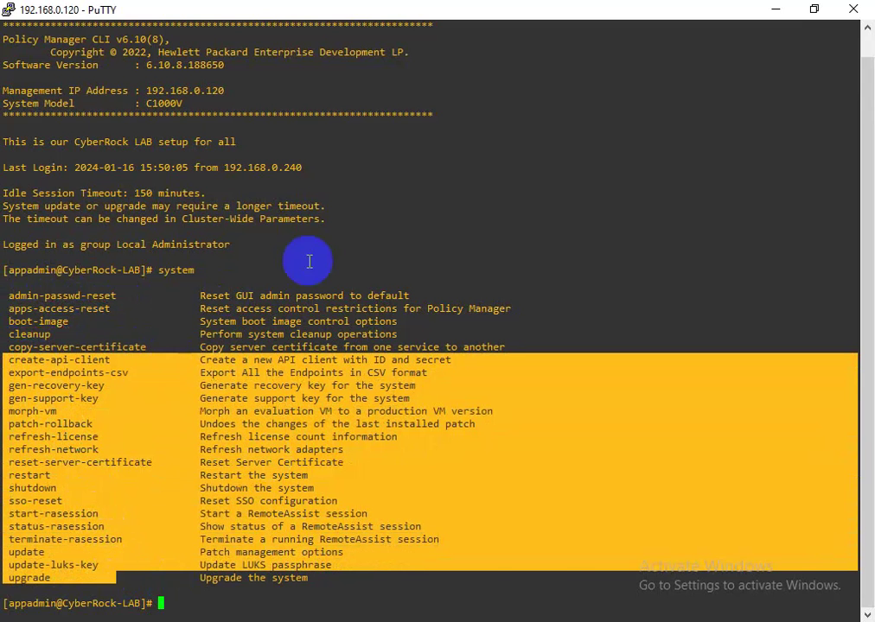
left_click(311, 248)
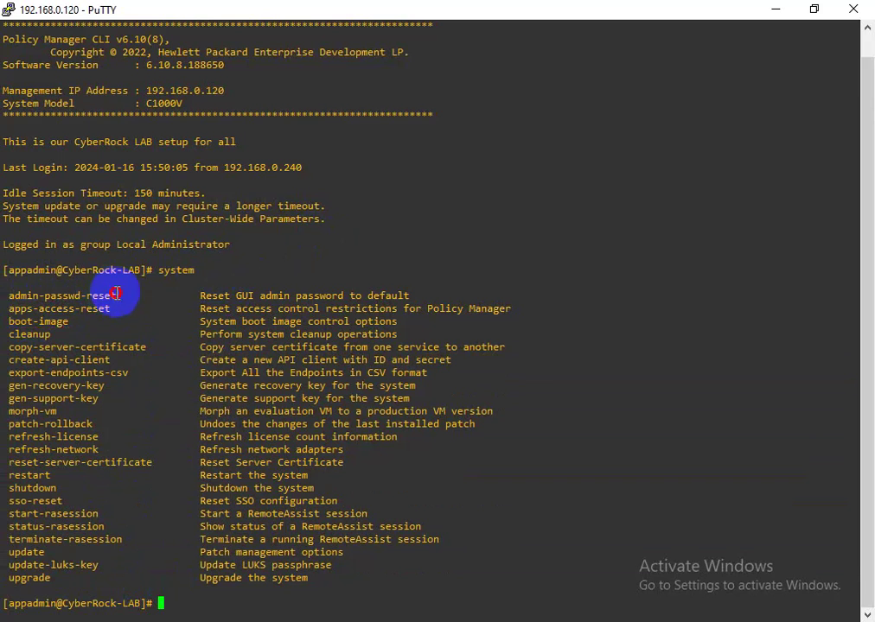
- Run admin-passwd-reset alone, then enter 'system admin-passwd-reset' and restore the window size
double_click(65, 296)
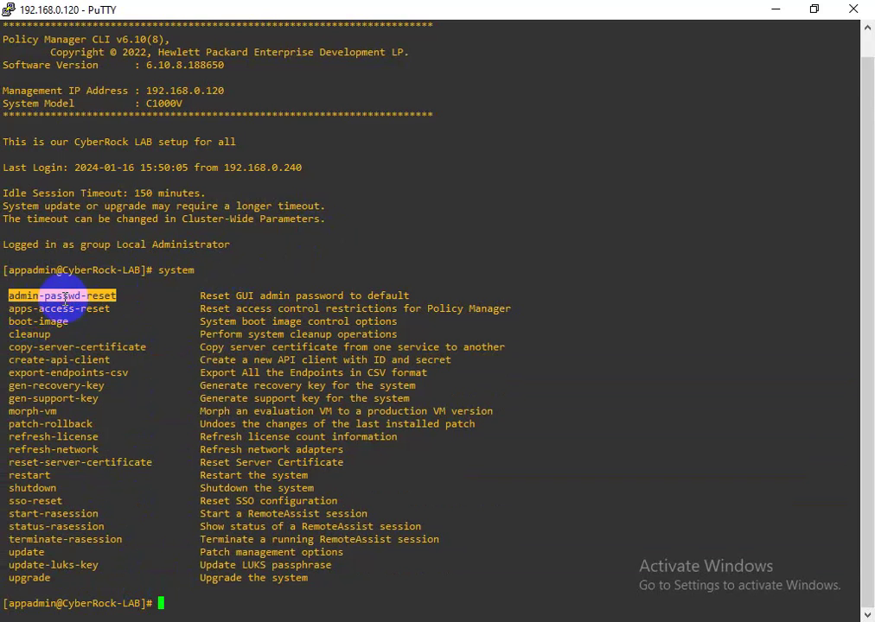
right_click(205, 270)
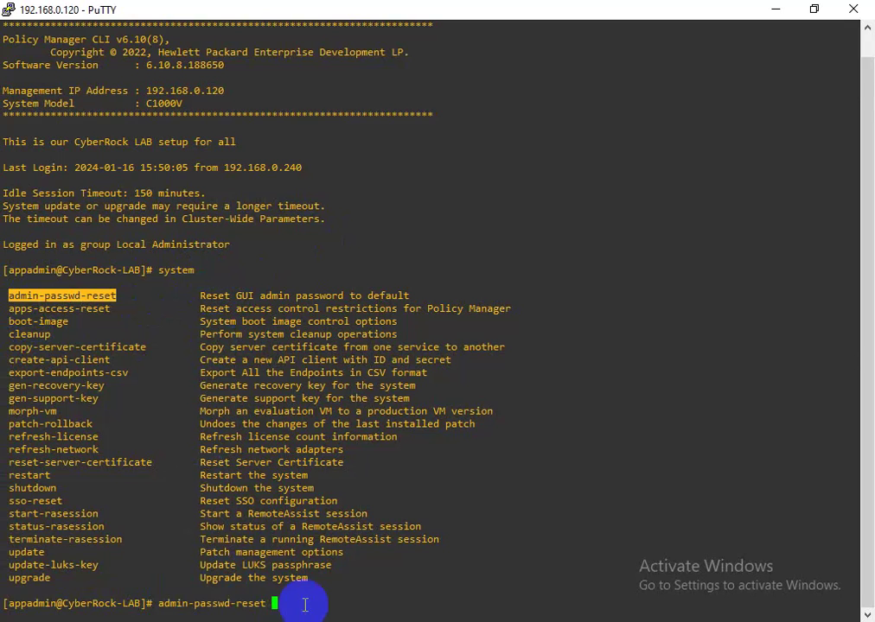
key("Return")
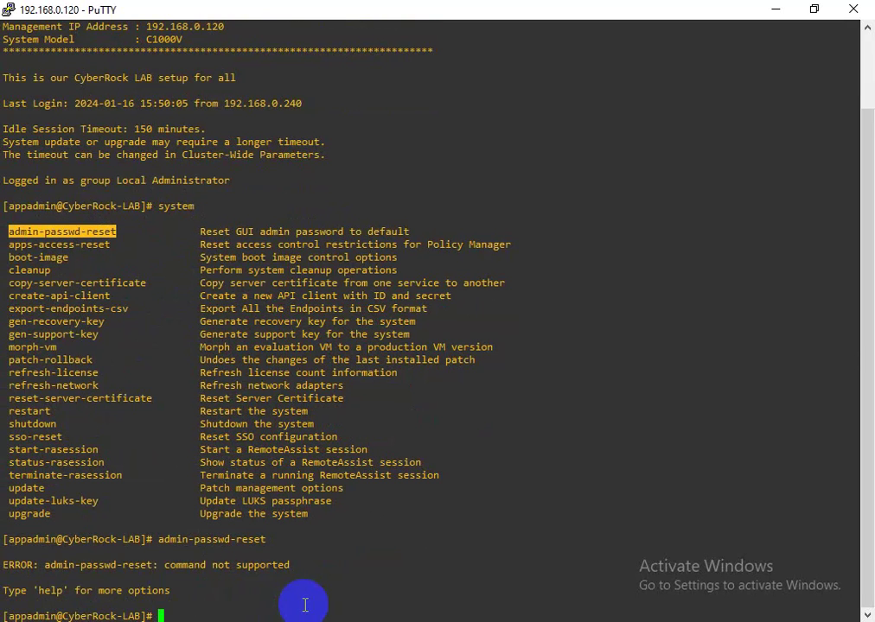
type("system")
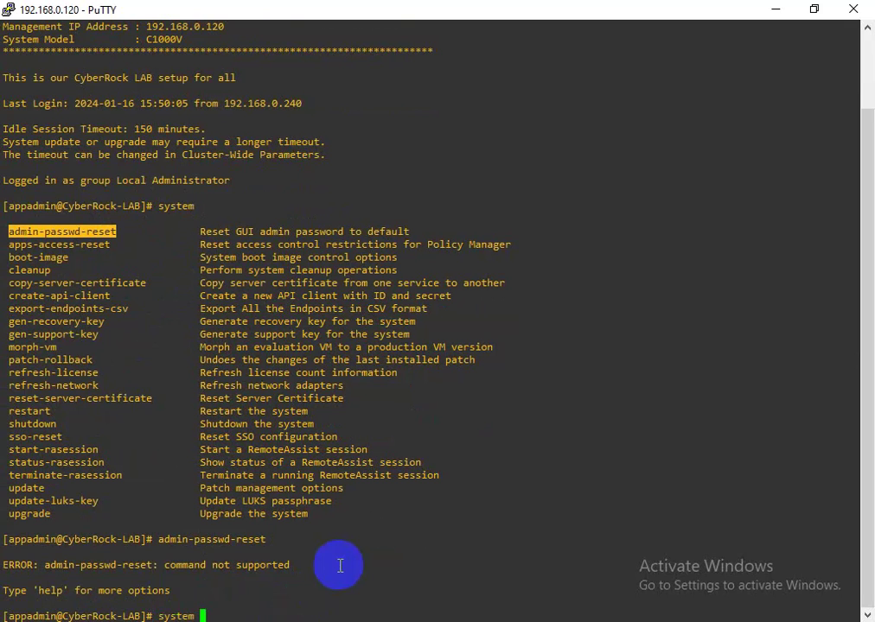
right_click(344, 565)
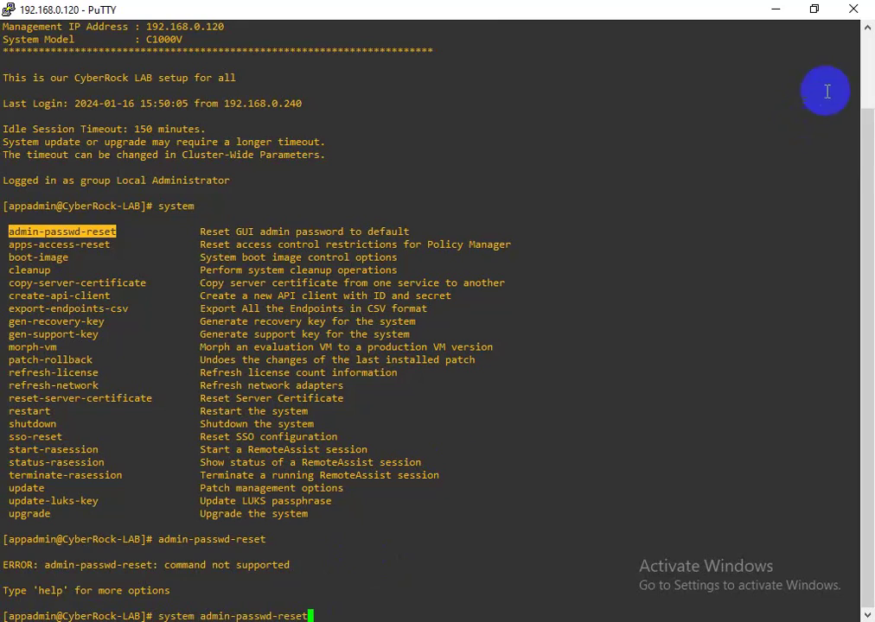
left_click(813, 10)
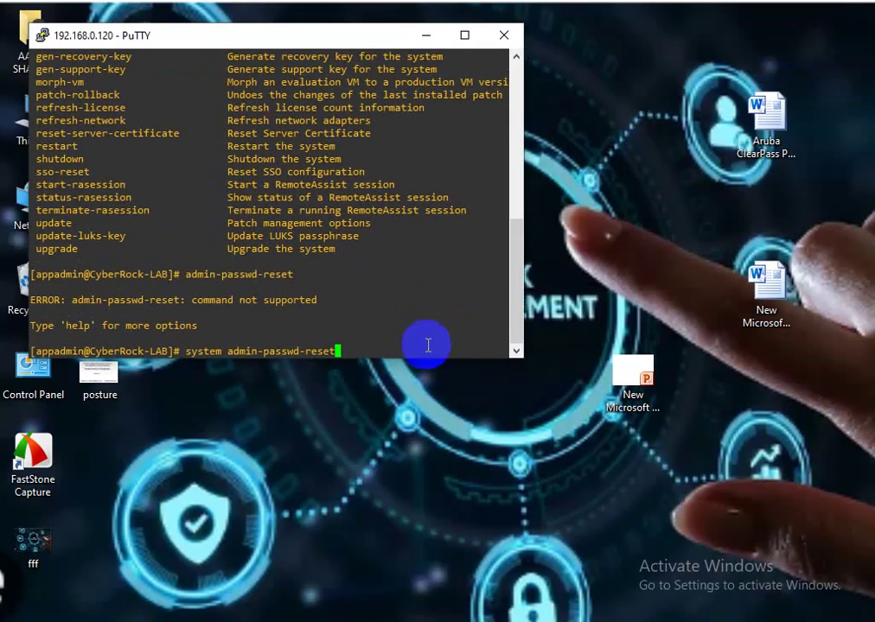
- Change the PuTTY terminal font to Consolas Bold 18 point and apply it
right_click(233, 40)
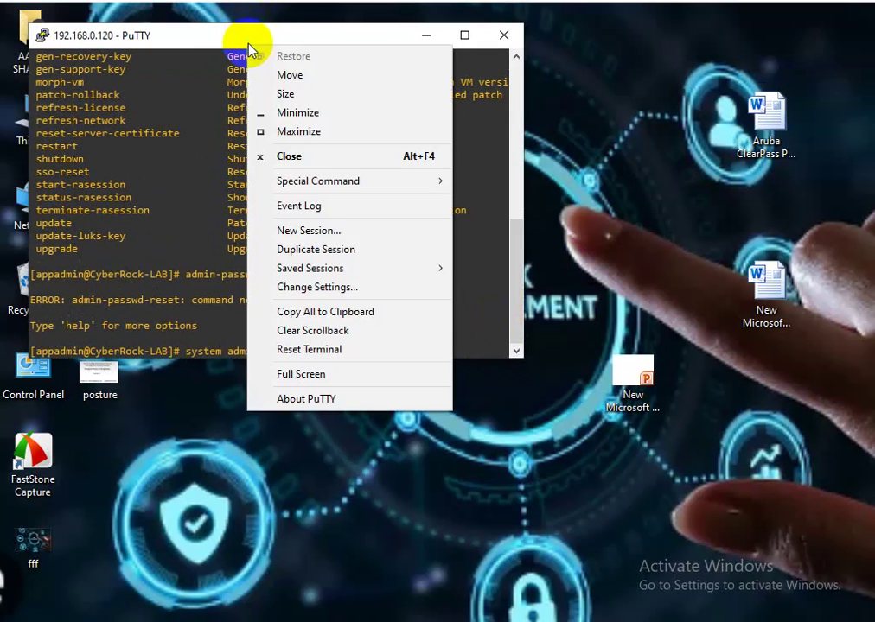
left_click(289, 285)
left_click(304, 204)
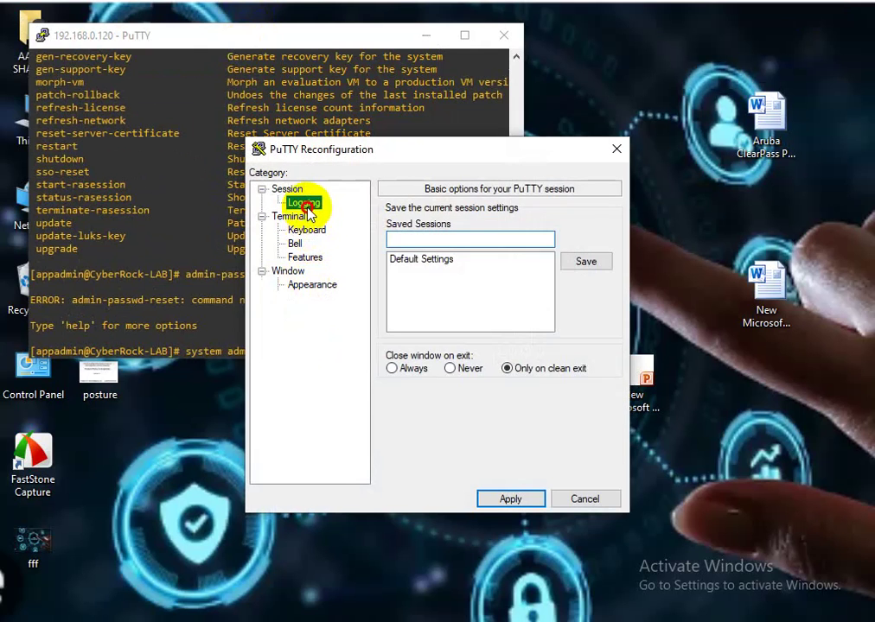
left_click(313, 286)
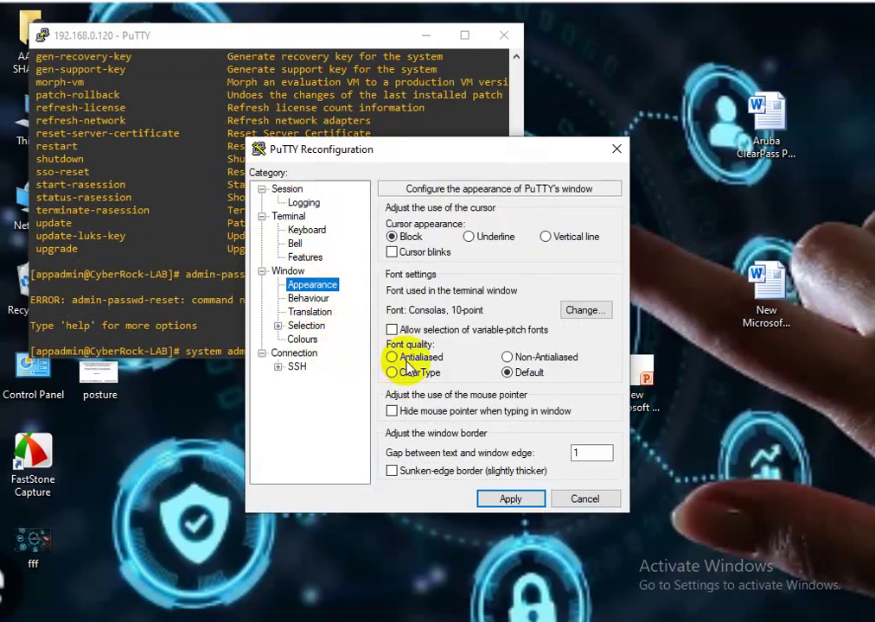
left_click(593, 310)
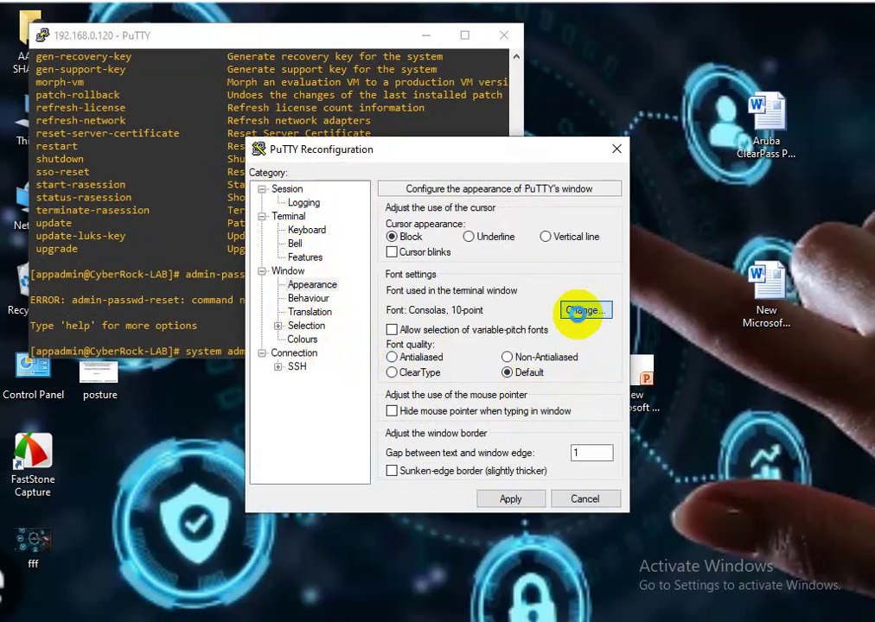
left_click(471, 323)
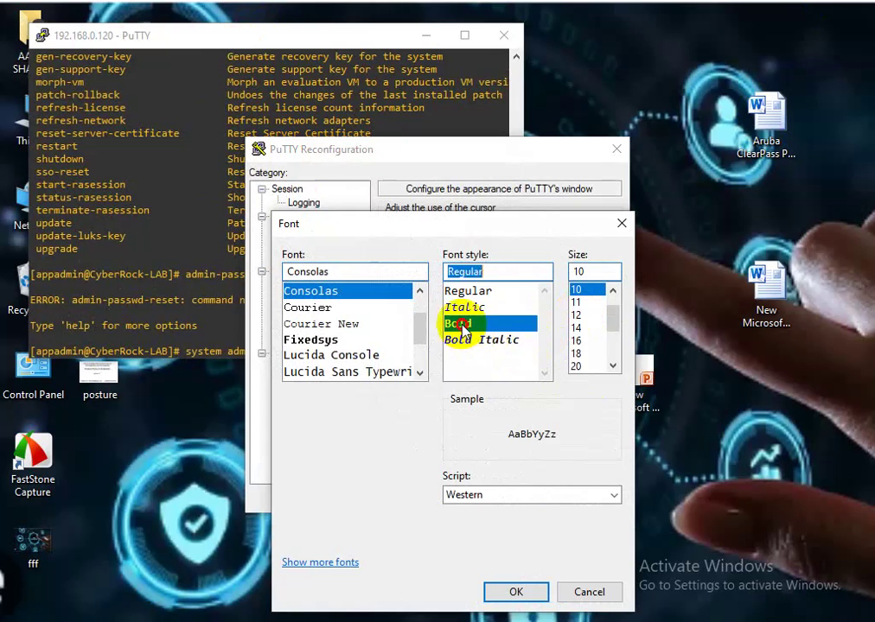
left_click(577, 354)
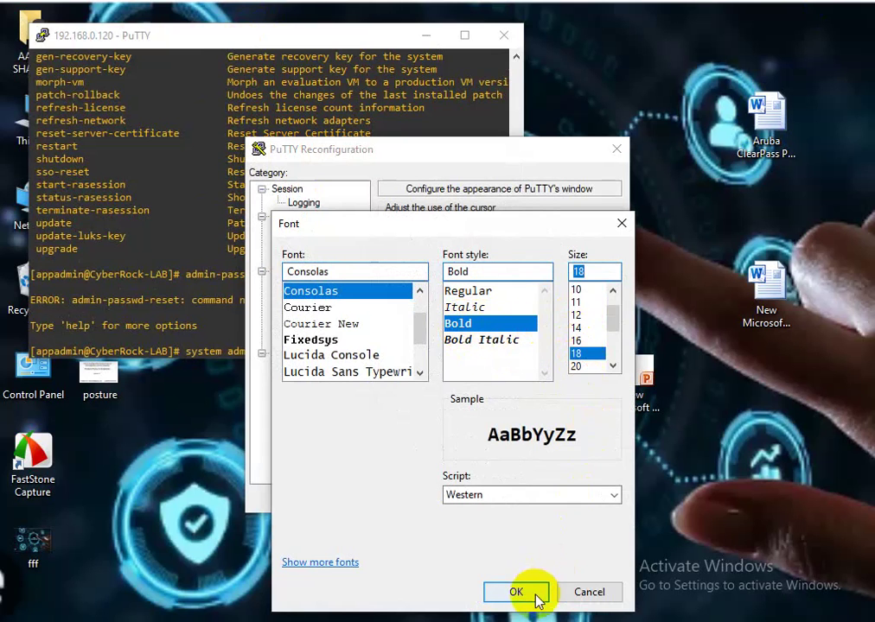
left_click(519, 591)
left_click(510, 499)
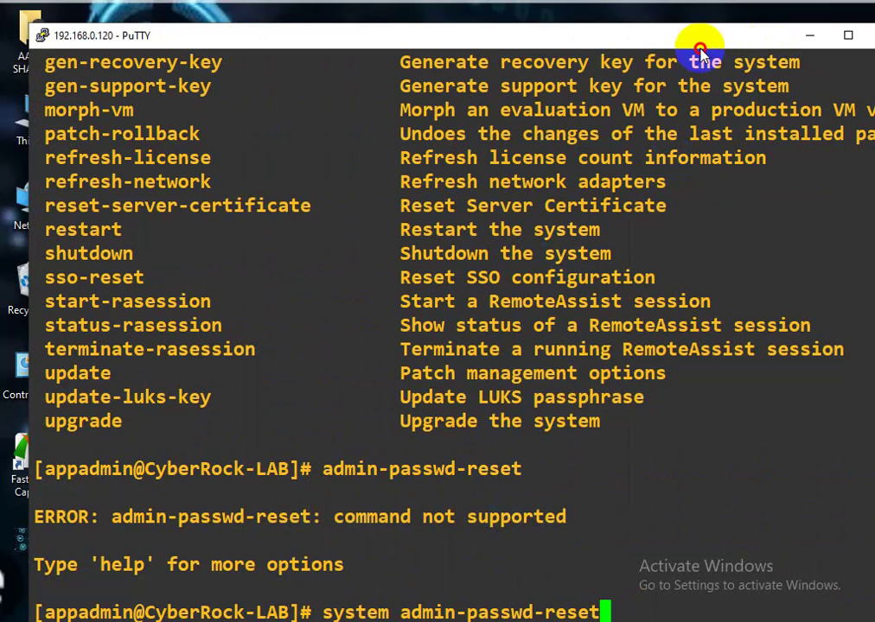
- Resize and reposition the PuTTY window, then run system admin-passwd-reset
left_click_drag(683, 44, 680, 20)
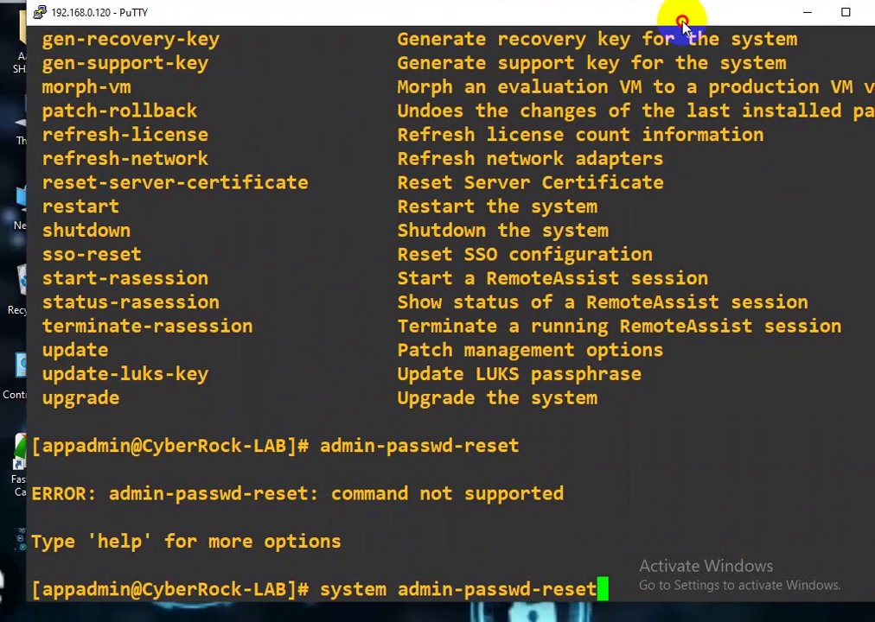
left_click(845, 17)
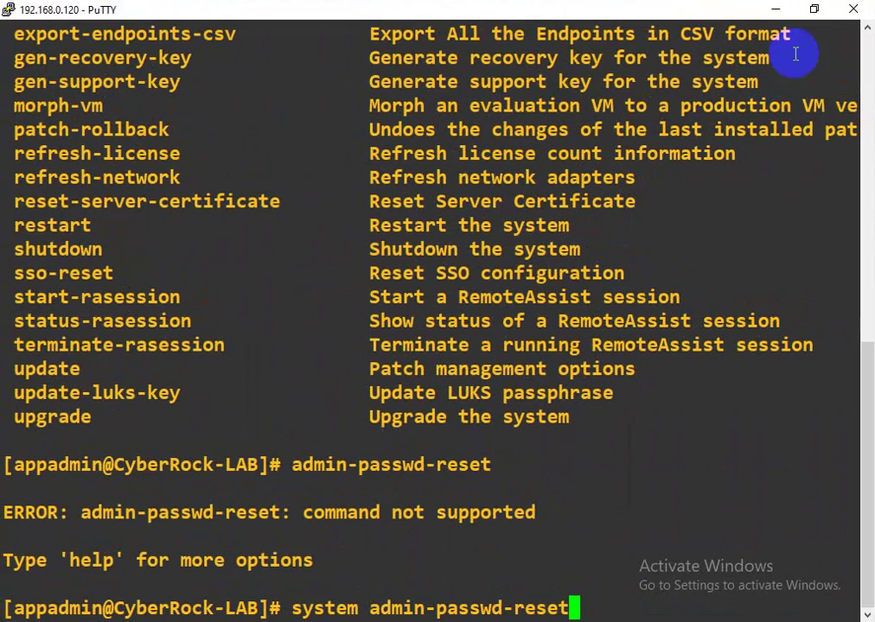
double_click(740, 16)
left_click_drag(831, 186, 538, 177)
left_click_drag(400, 30, 568, 33)
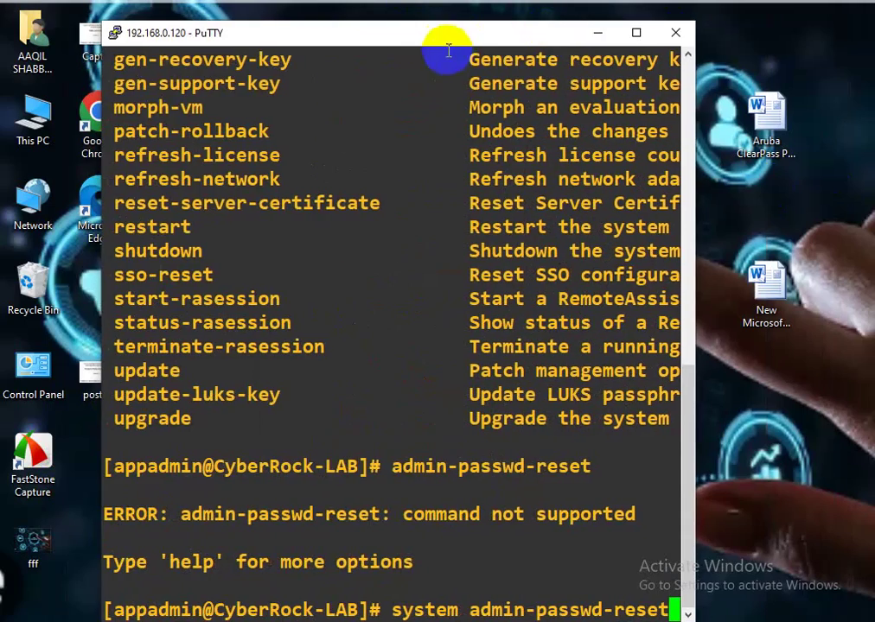
left_click_drag(454, 23, 483, 66)
left_click_drag(725, 316, 808, 333)
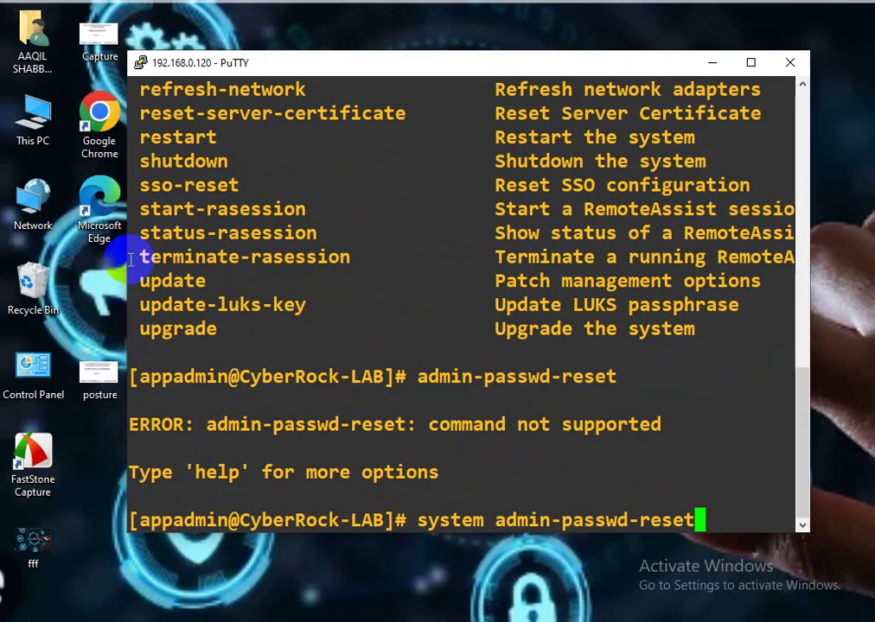
left_click_drag(126, 256, 69, 262)
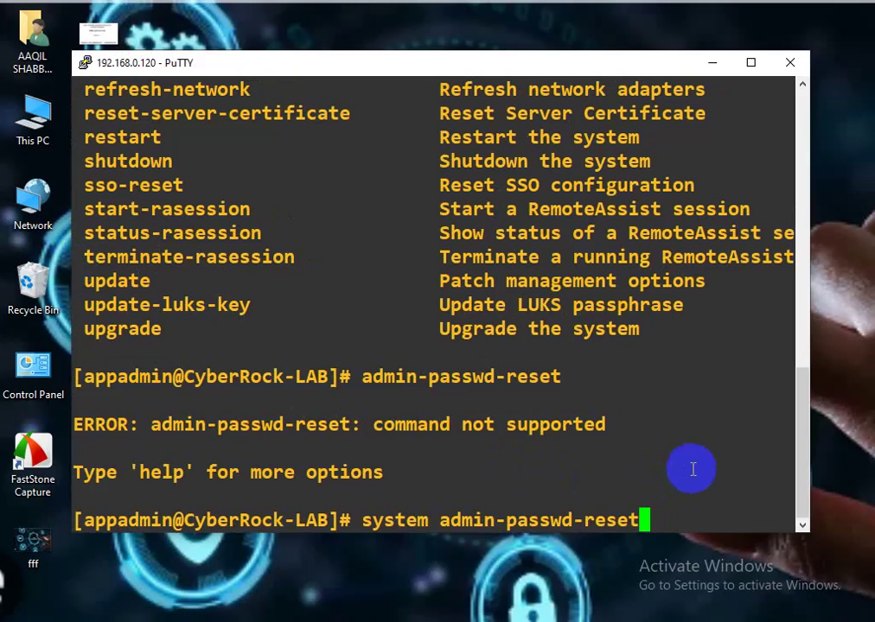
key("Return")
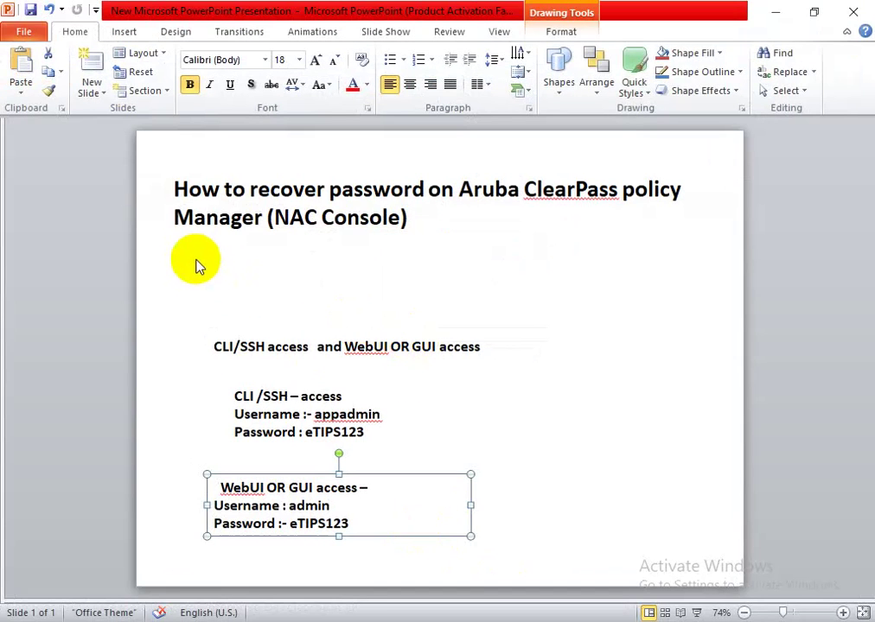
- Copy the WebUI access password from the slide and minimize PowerPoint
left_click(373, 434)
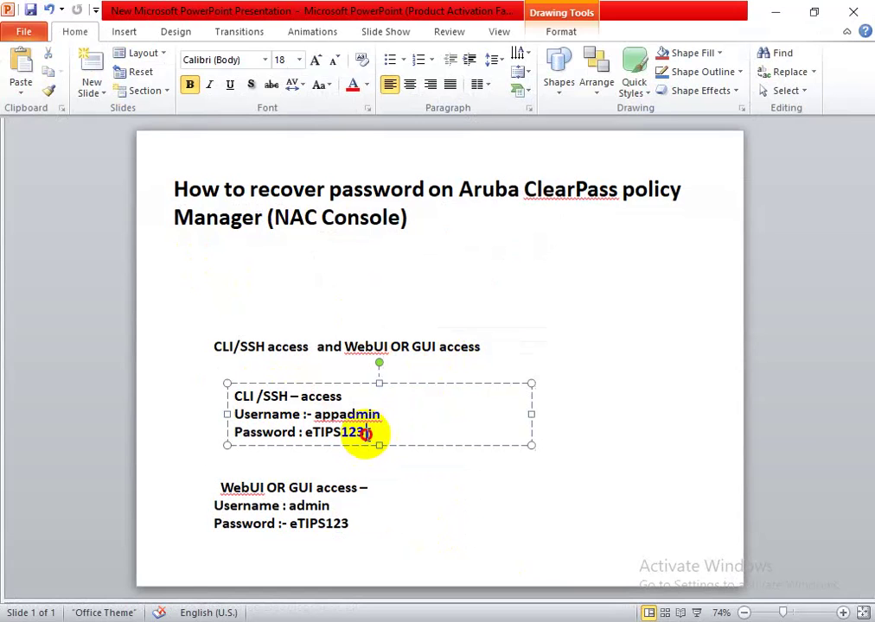
left_click(350, 523)
double_click(300, 525)
left_click_drag(292, 524, 344, 521)
right_click(343, 523)
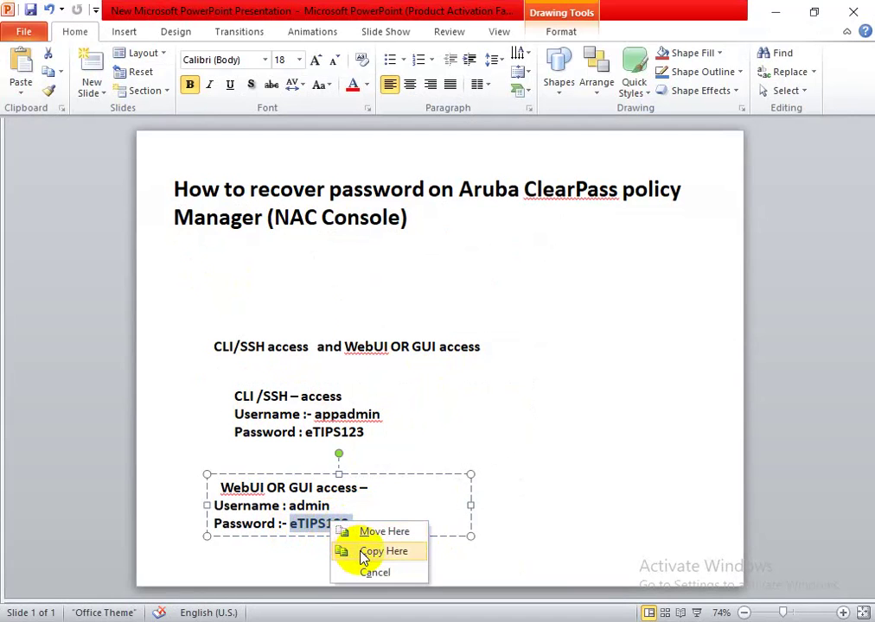
left_click(350, 533)
double_click(318, 524)
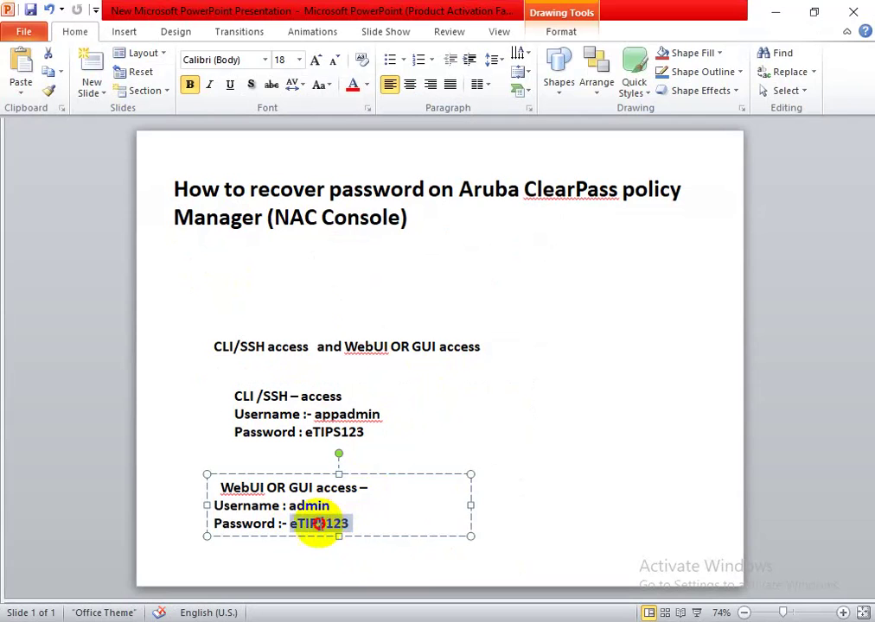
right_click(313, 522)
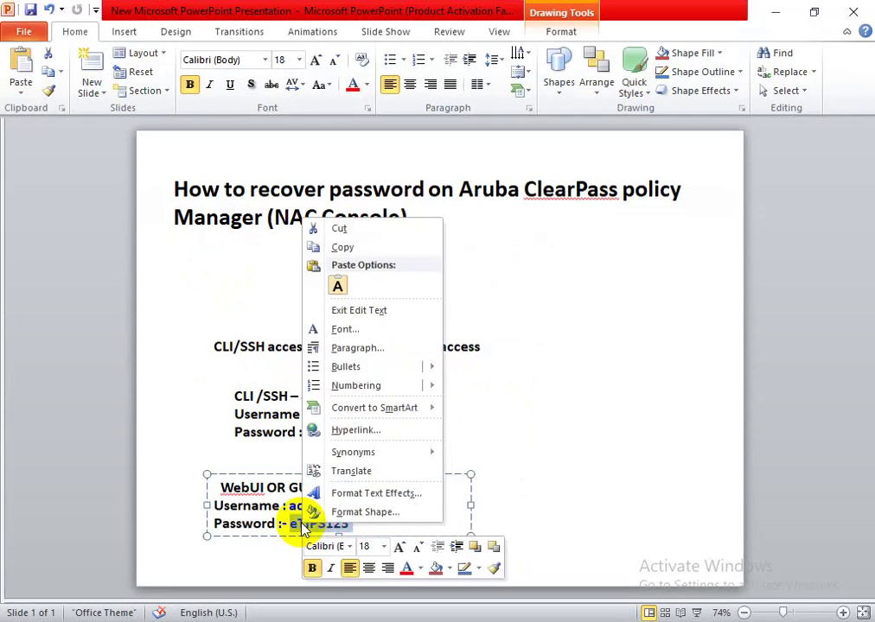
left_click(342, 249)
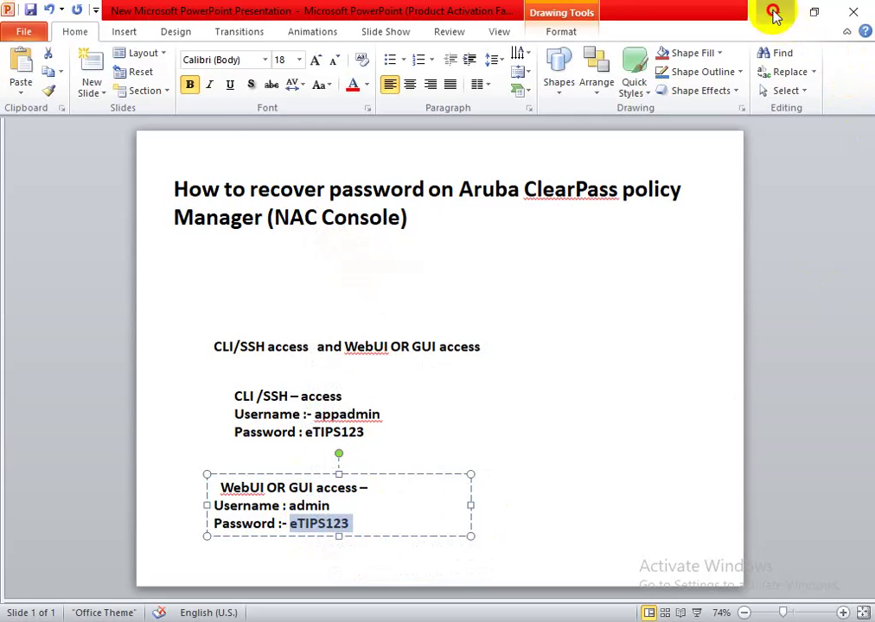
left_click(774, 12)
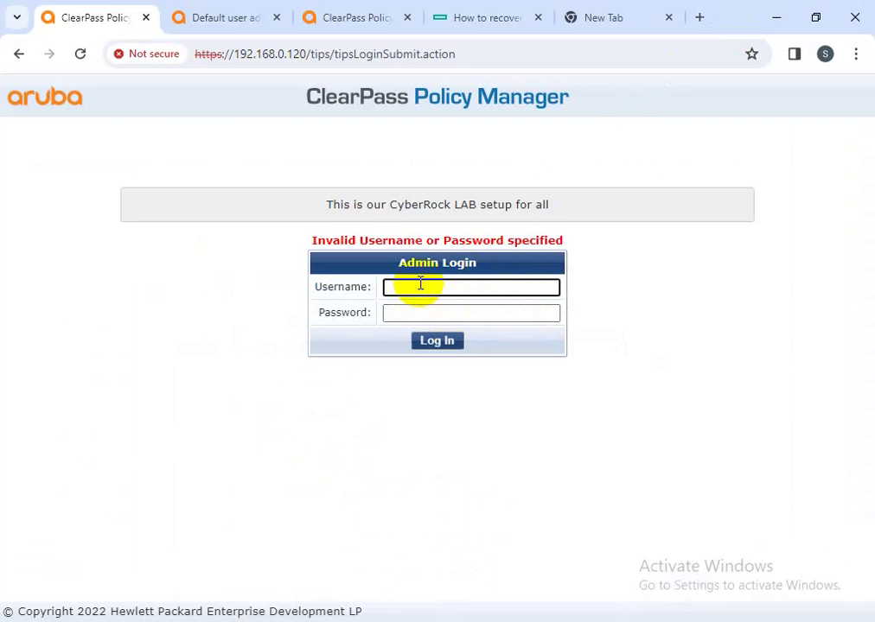
- Paste the copied password into the Password field and log in as admin
key("Tab")
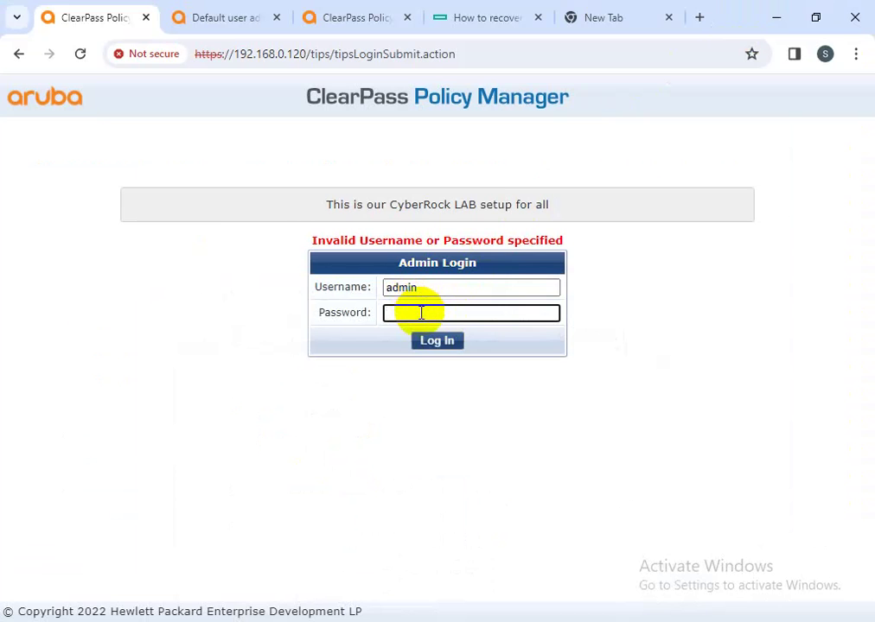
right_click(421, 313)
left_click(450, 481)
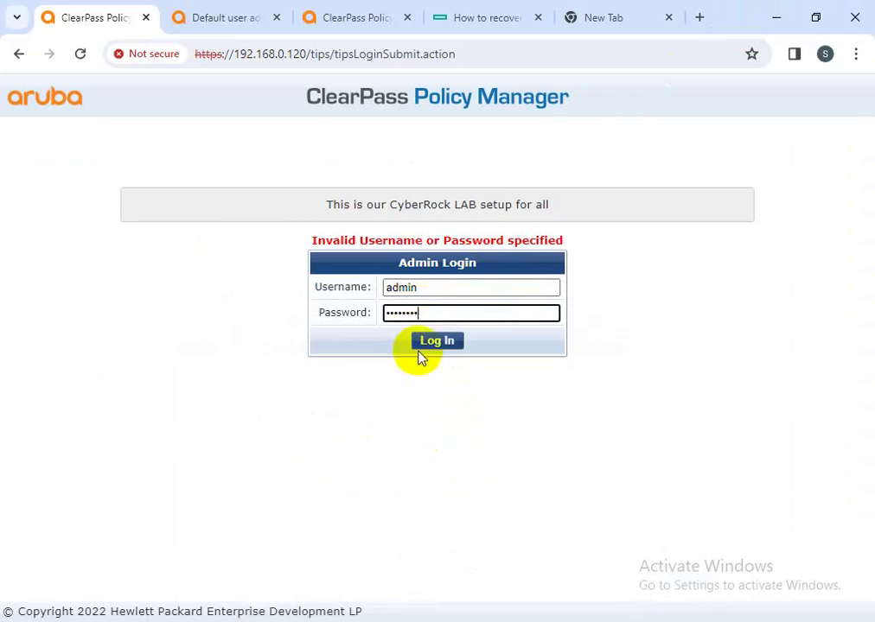
left_click(421, 346)
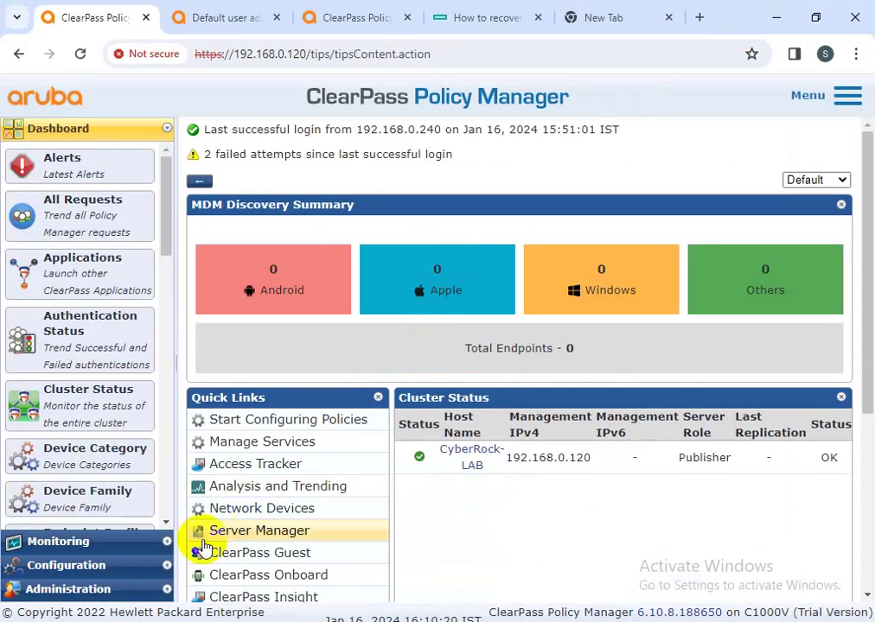
- Open Monitoring > Event Viewer and view the Admin Password Reset event details
left_click(90, 545)
left_click(86, 199)
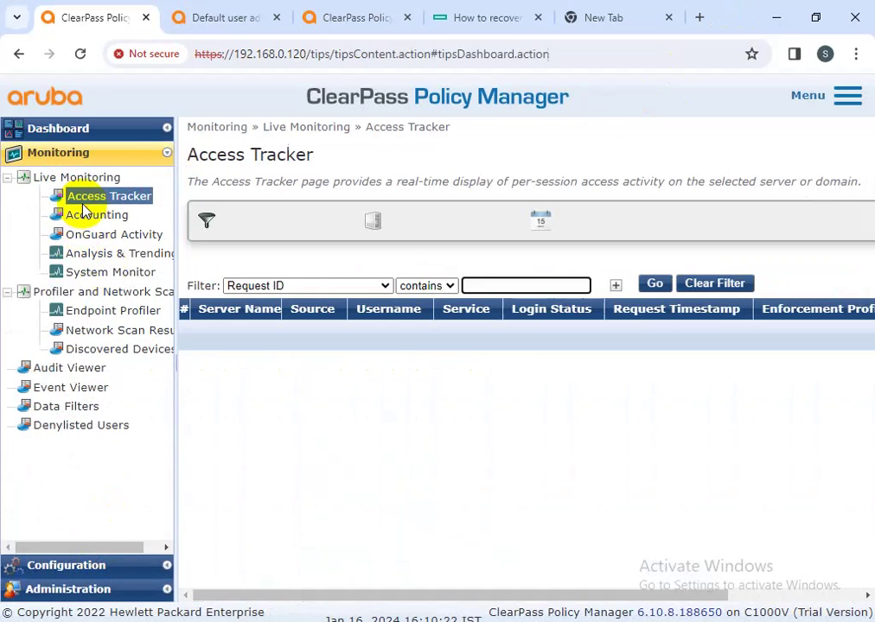
left_click(62, 391)
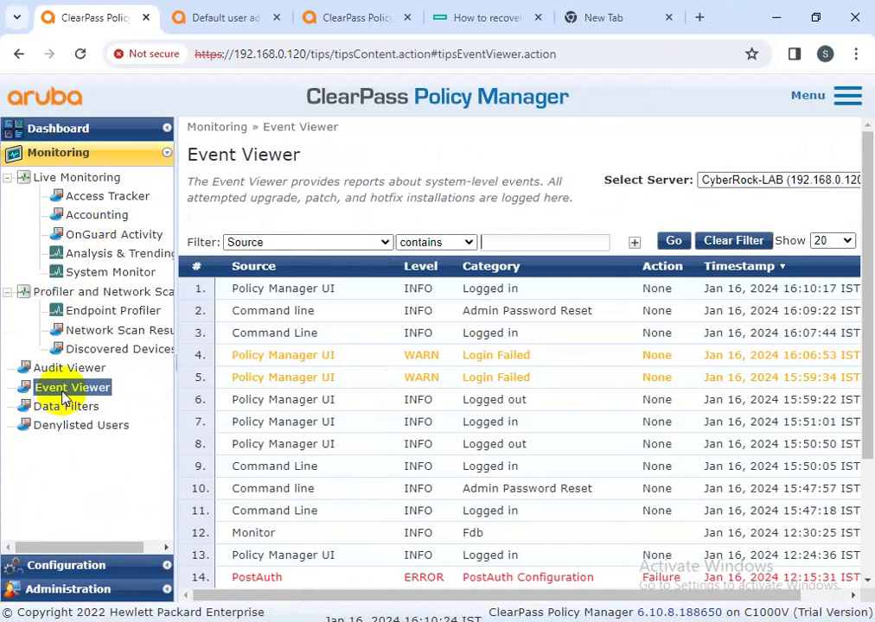
left_click(515, 318)
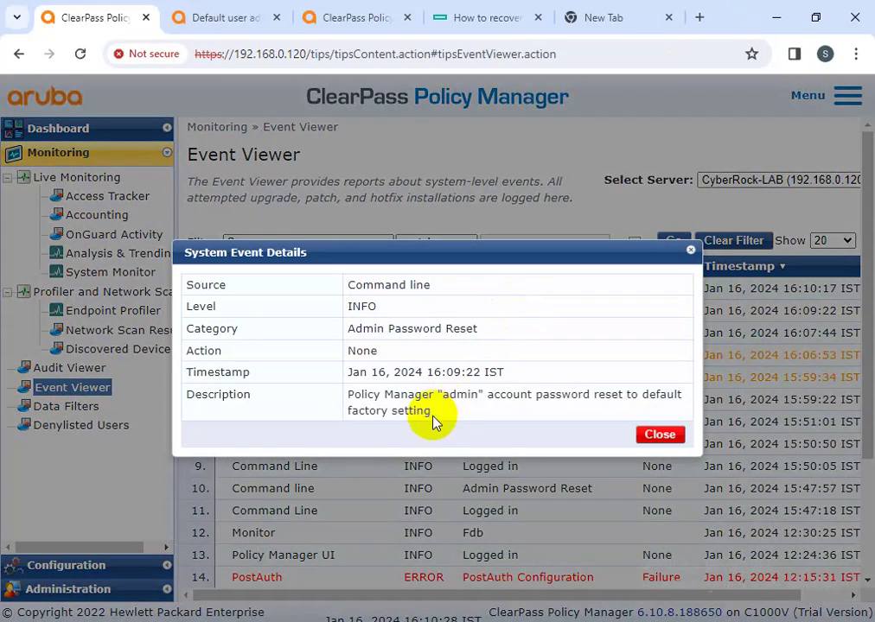
left_click(654, 435)
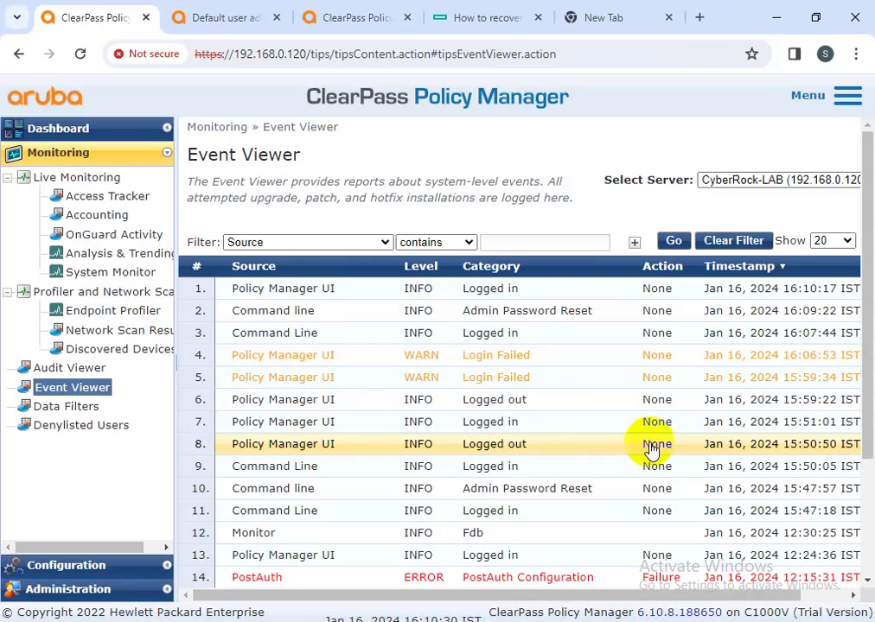
- Inspect the Login Failed event and the latest Logged in event details
left_click(482, 361)
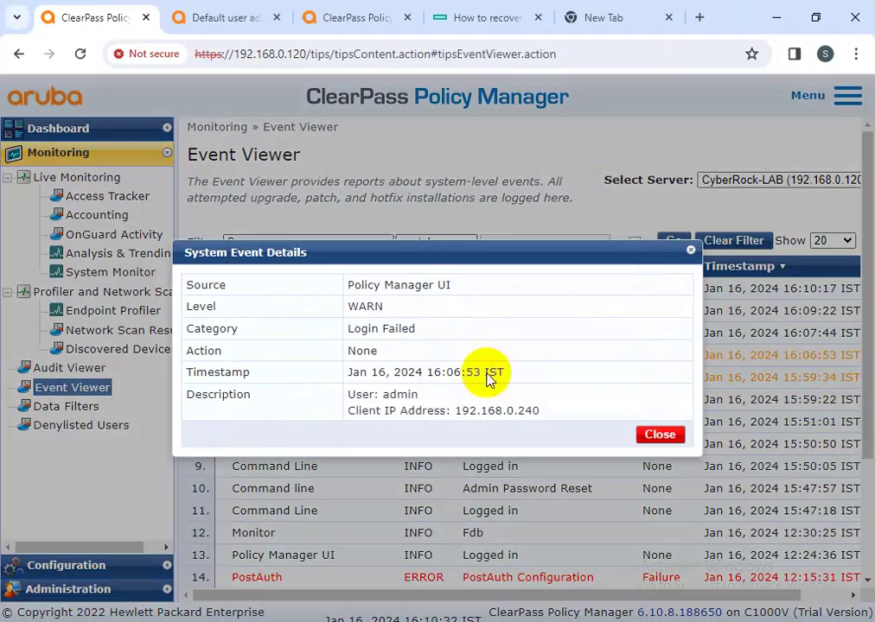
left_click_drag(540, 410, 348, 395)
left_click(659, 435)
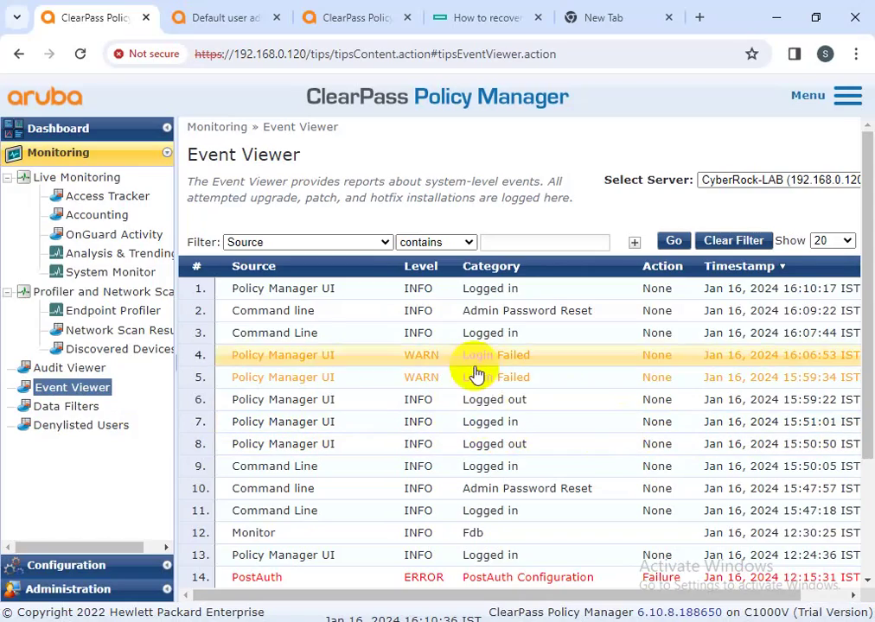
left_click(475, 293)
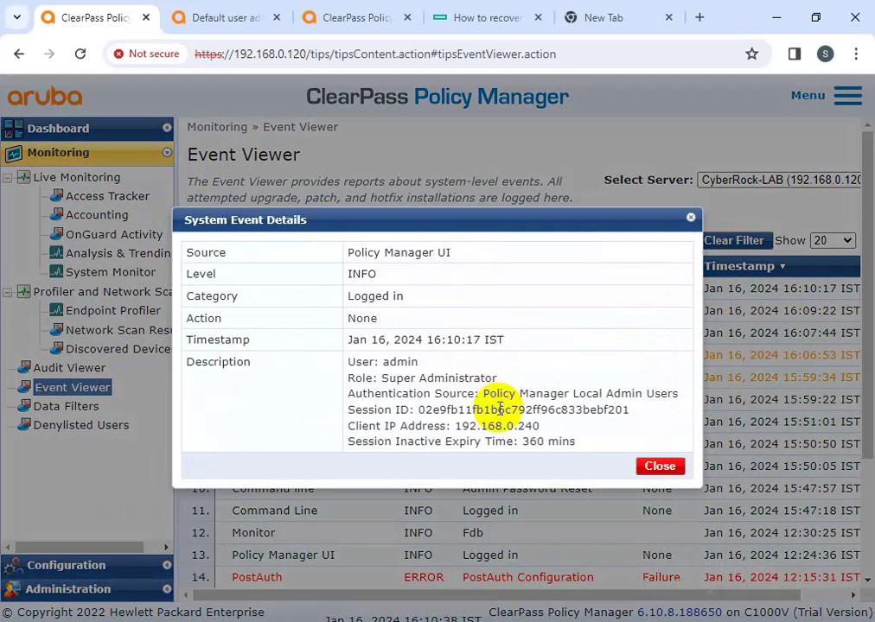
left_click_drag(581, 442, 351, 389)
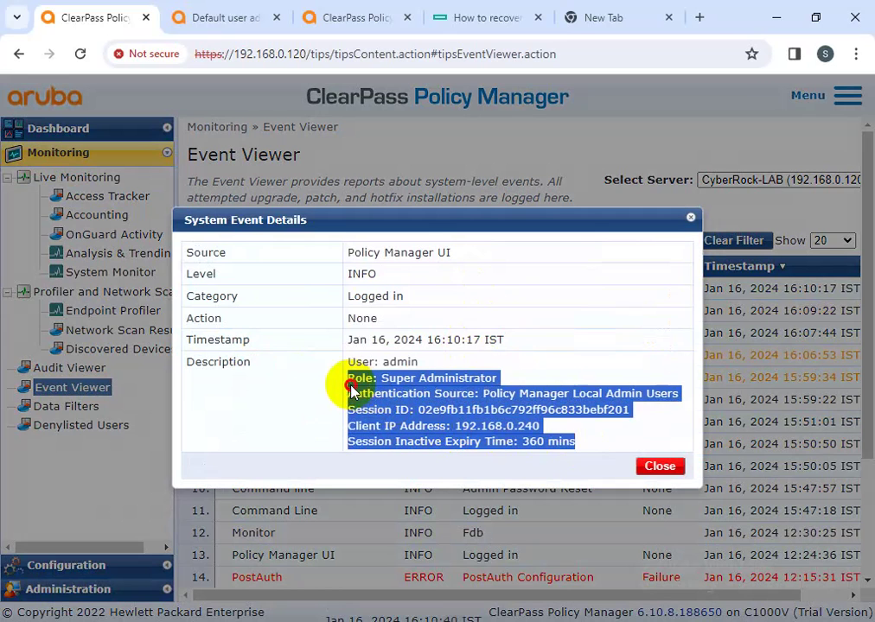
left_click(652, 466)
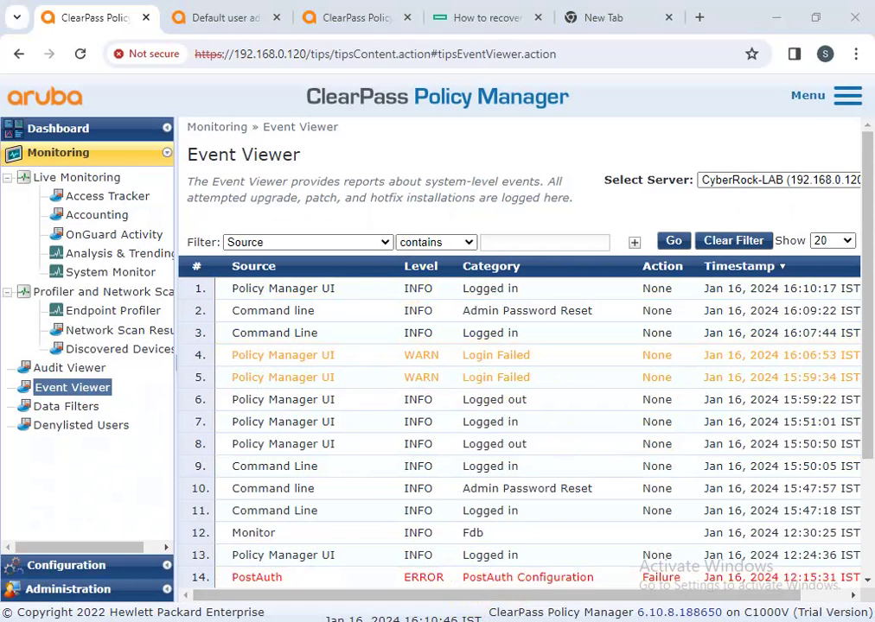
- Copy 'system admin-passwd-reset' from PuTTY, minimize it, and return to the presentation
key("alt+Tab")
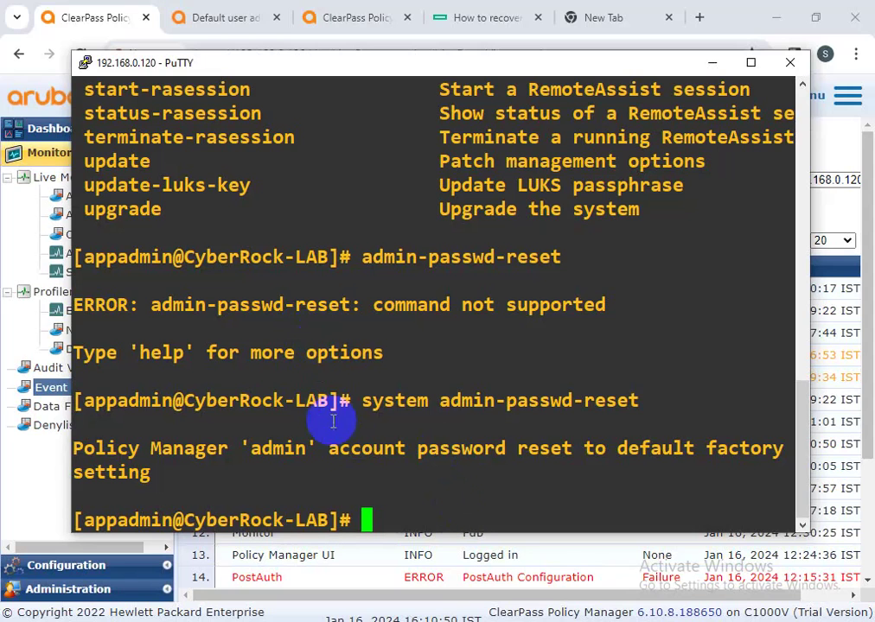
left_click_drag(358, 400, 631, 413)
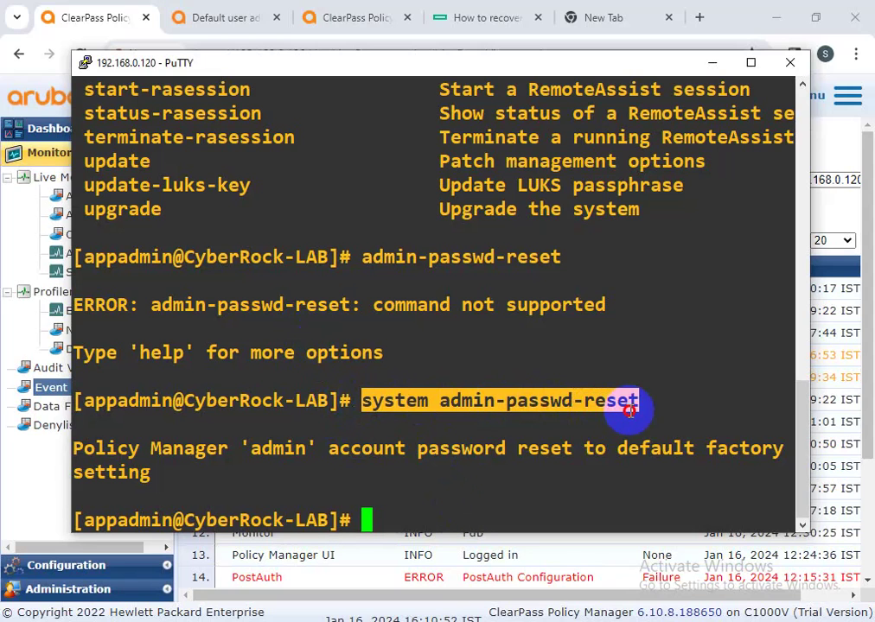
left_click(716, 61)
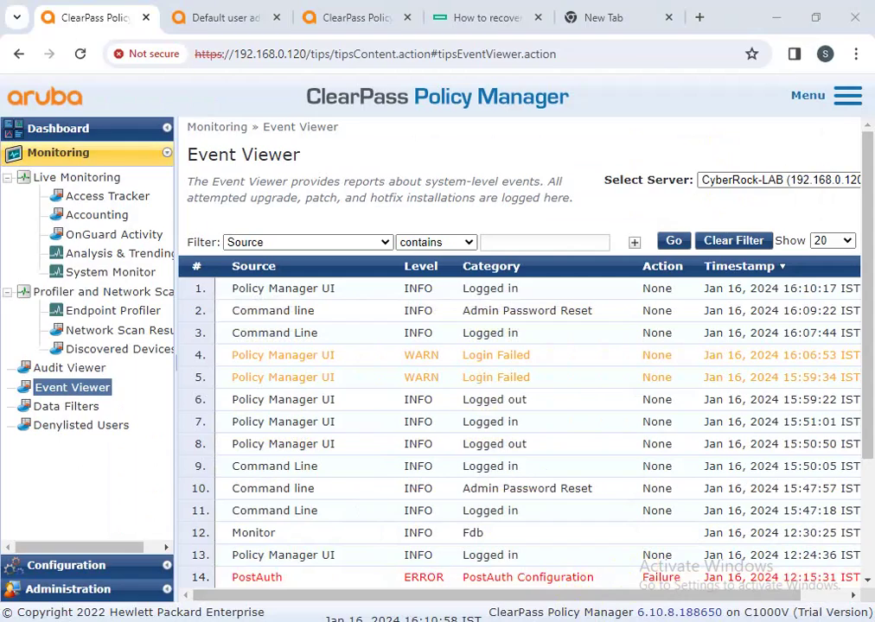
key("alt+Tab")
- Paste the system admin-passwd-reset command onto the slide just below the title
left_click(227, 279)
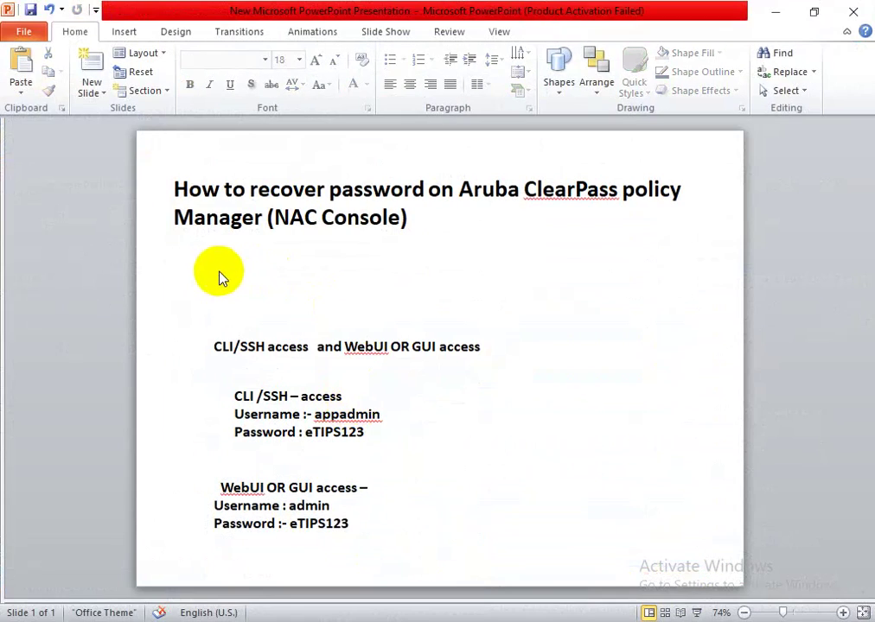
key("ctrl+v")
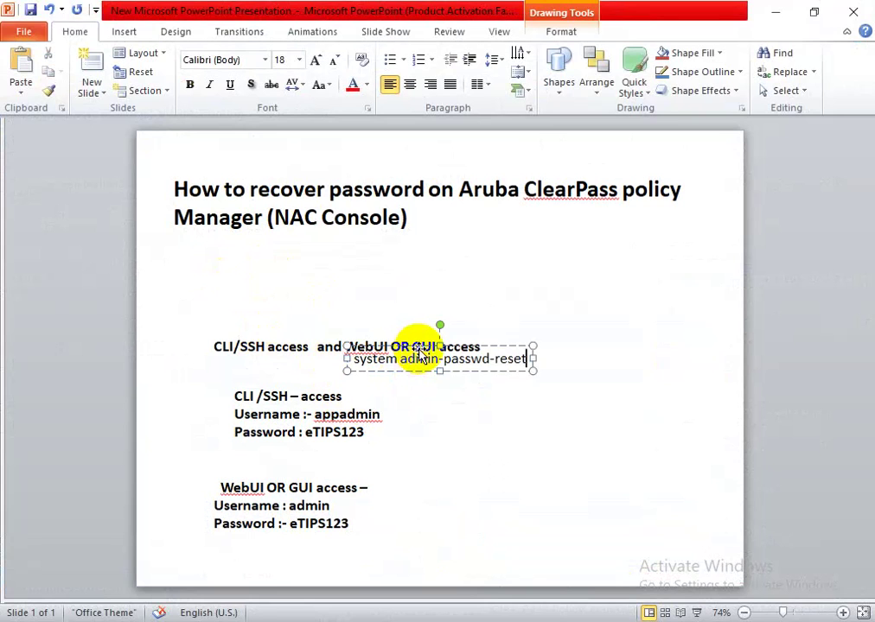
left_click_drag(422, 348, 352, 257)
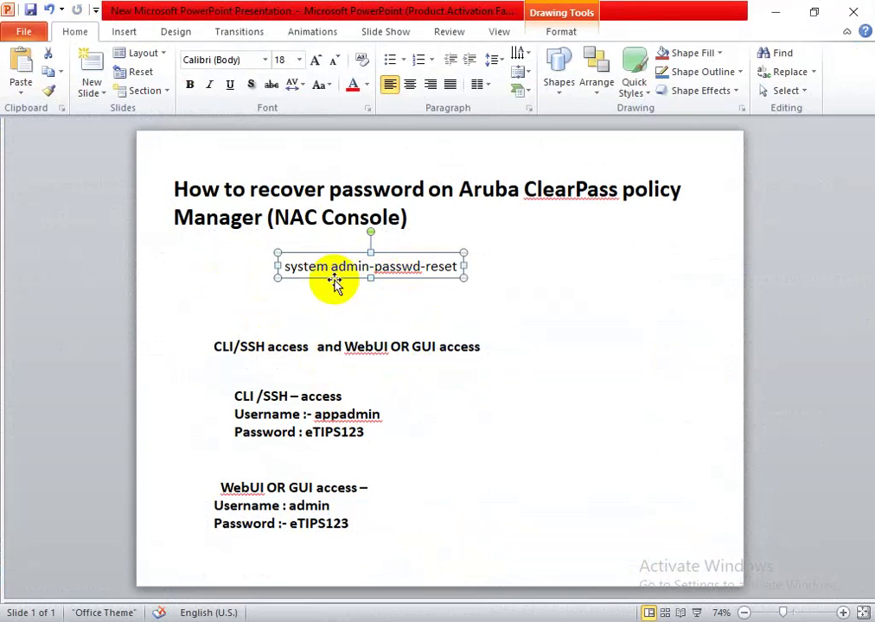
- Make the system admin-passwd-reset text bold and enlarge it to 36 pt
left_click_drag(285, 267, 360, 275)
left_click(344, 279)
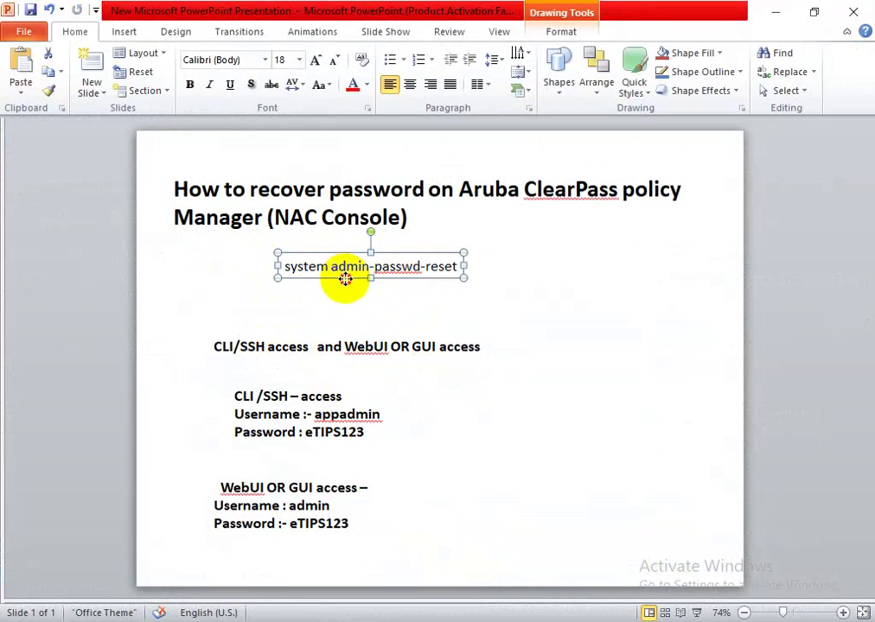
left_click_drag(286, 268, 460, 267)
left_click(192, 85)
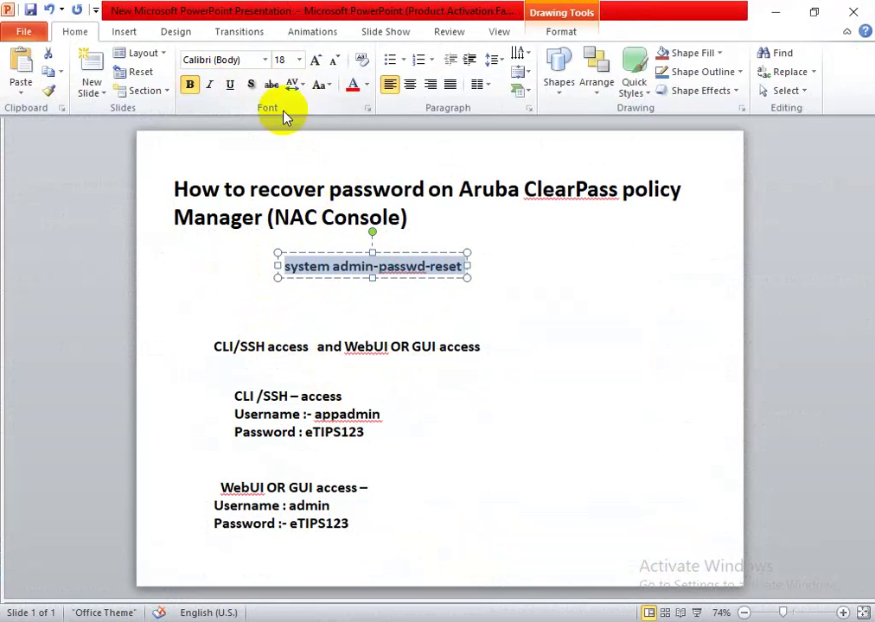
left_click(316, 59)
left_click(316, 59)
left_click(316, 60)
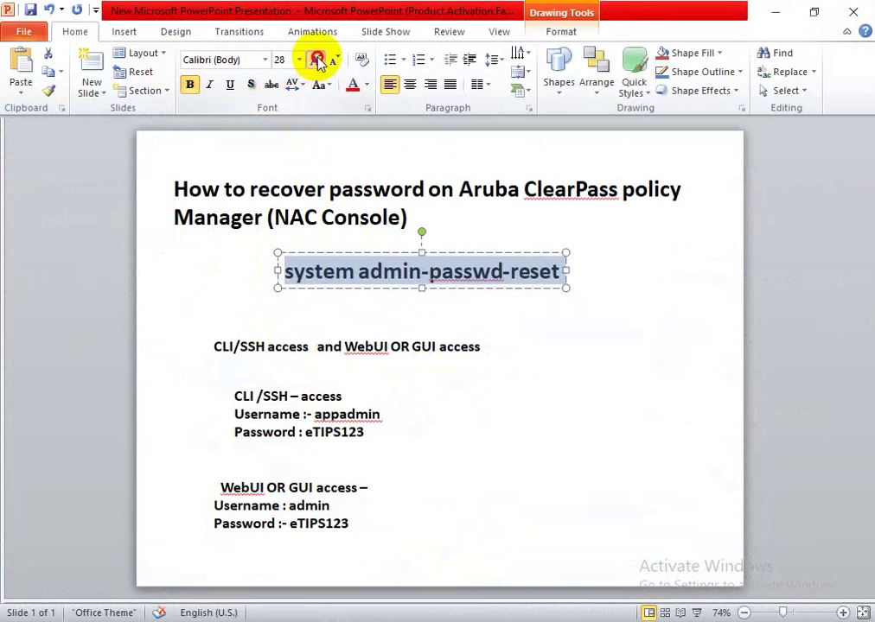
left_click(317, 59)
left_click(316, 60)
left_click(574, 450)
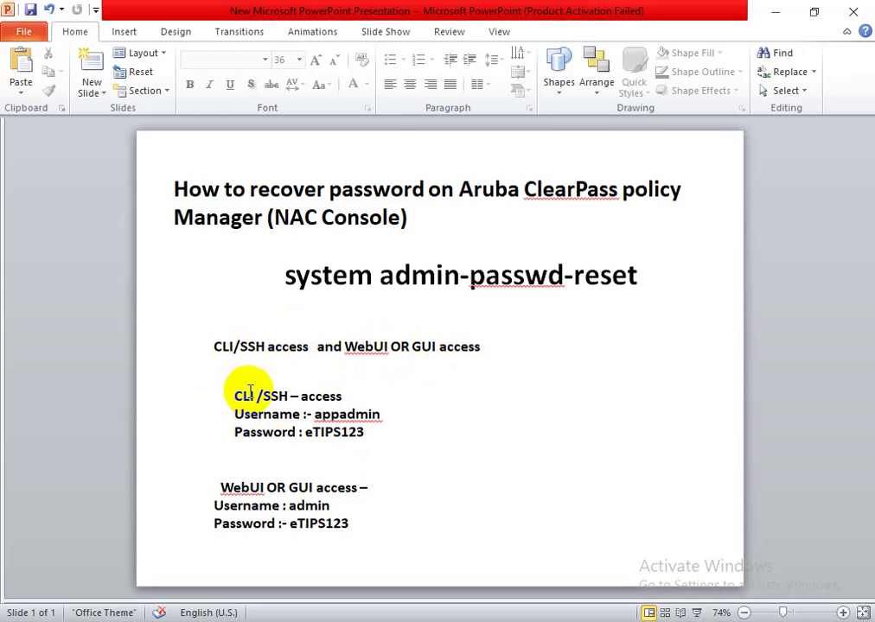
- Select the appadmin and admin usernames in the CLI/SSH and WebUI credential text boxes
left_click(246, 396)
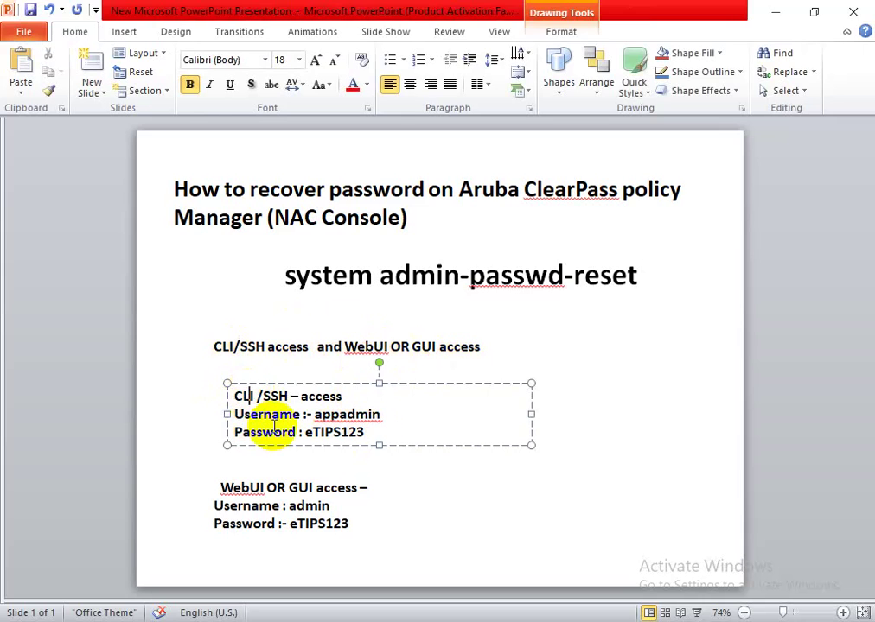
left_click(250, 507)
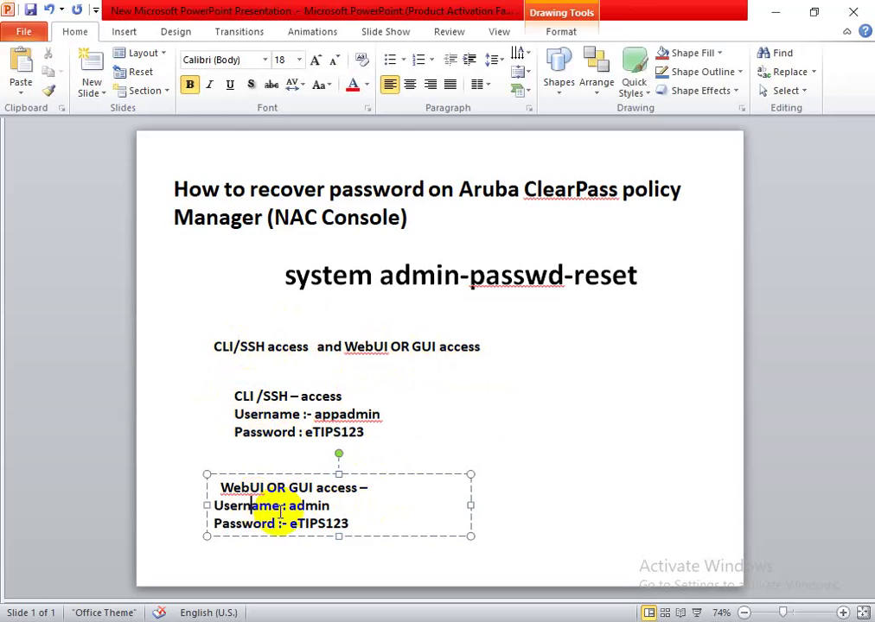
left_click(297, 415)
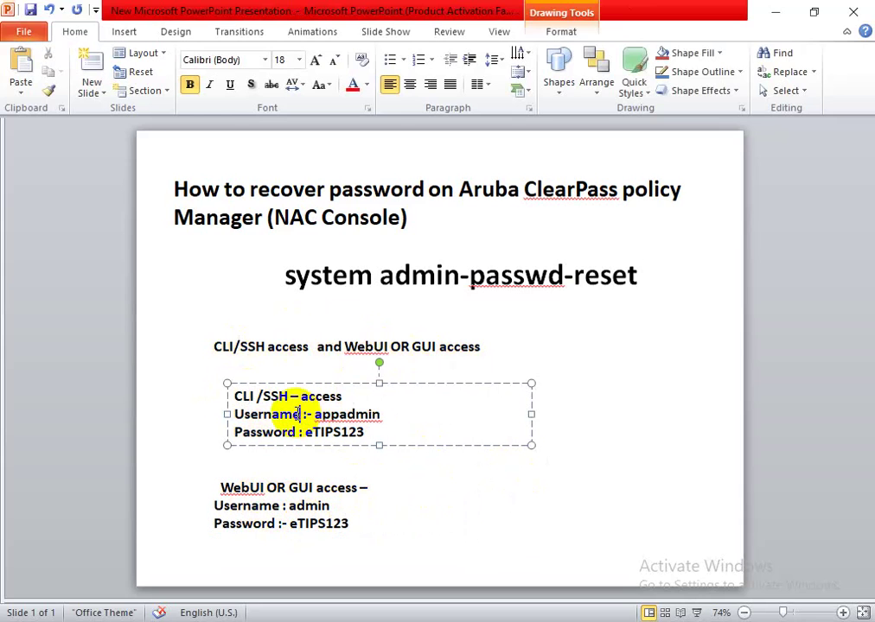
left_click(289, 506)
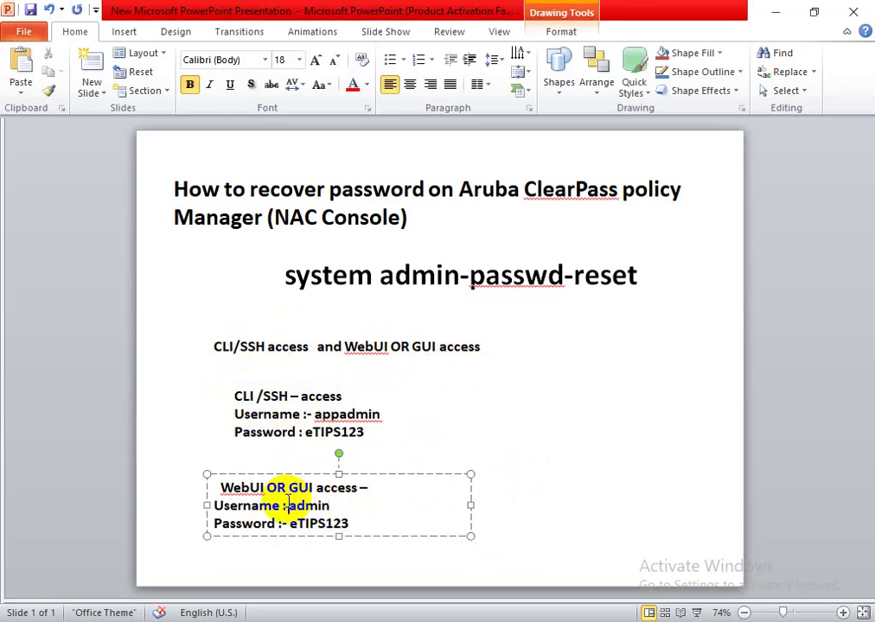
left_click_drag(303, 415, 368, 415)
key("Escape")
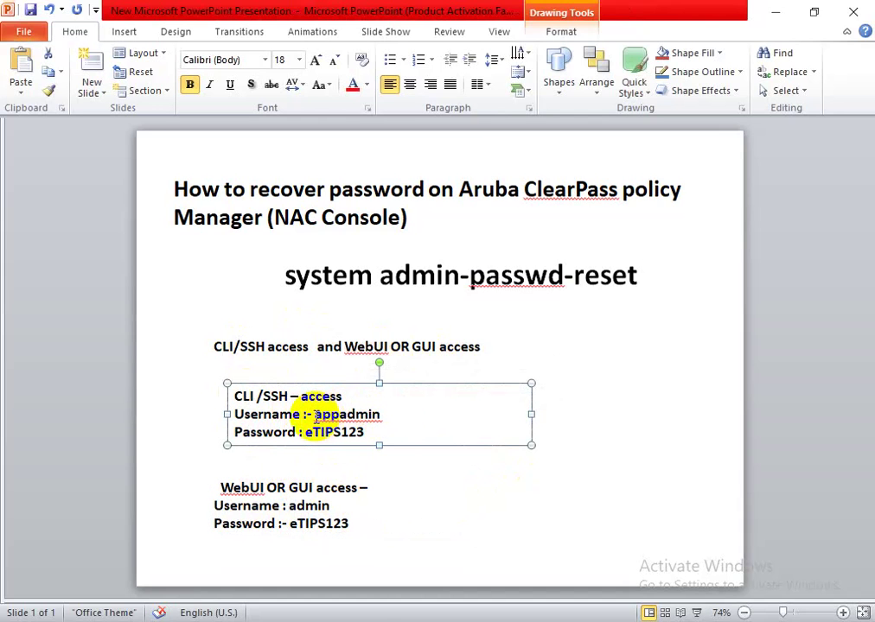
left_click_drag(316, 415, 379, 415)
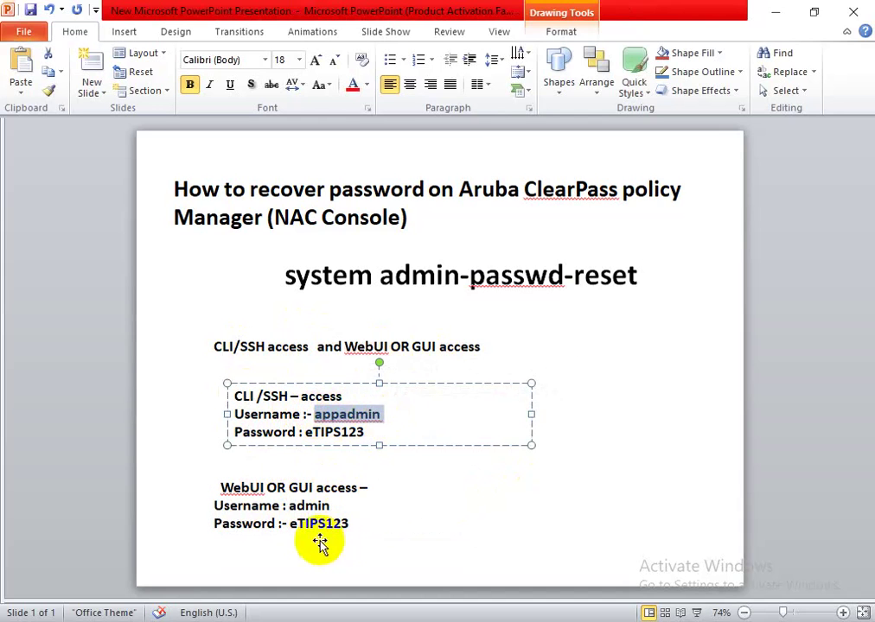
left_click_drag(291, 510, 338, 511)
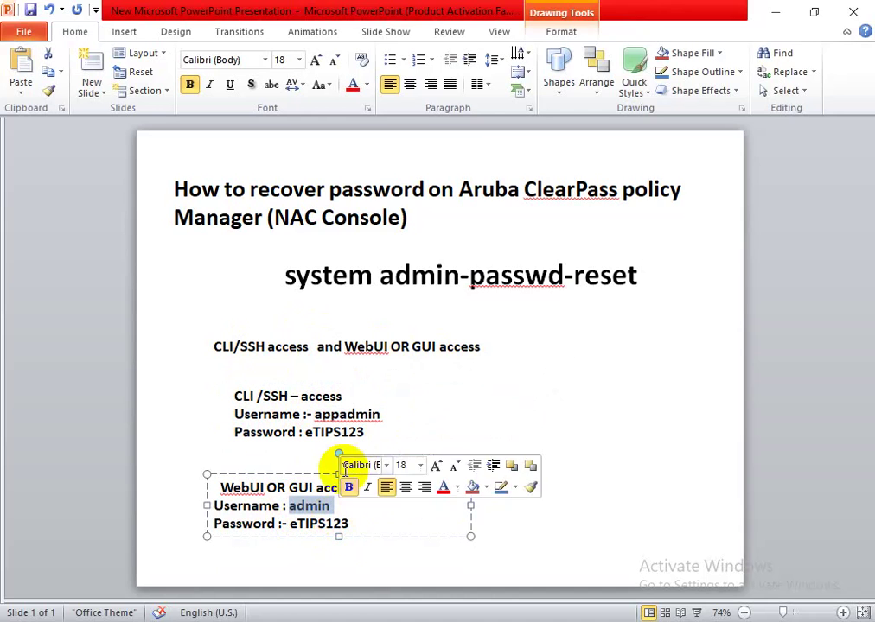
left_click(367, 432)
left_click(508, 504)
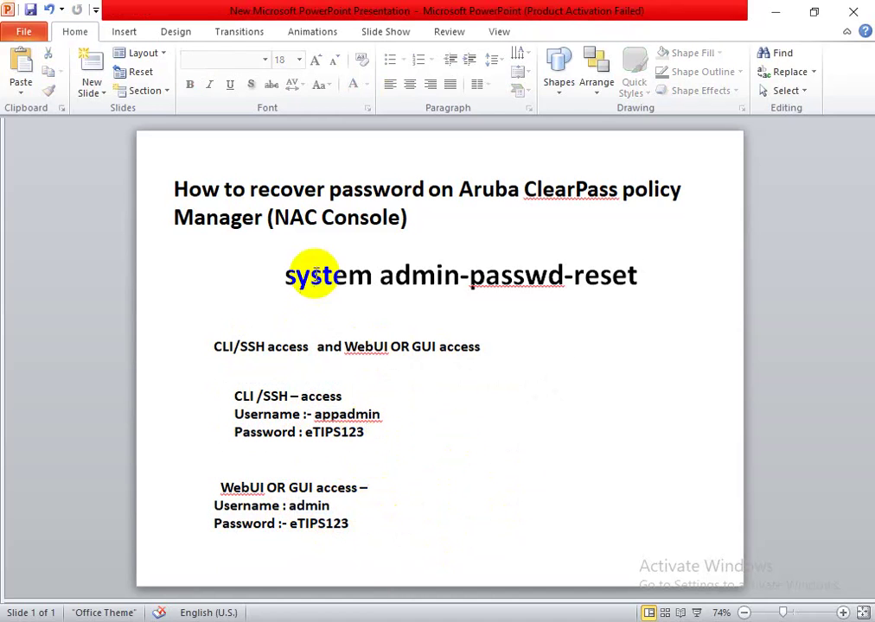
- Colour the system admin-passwd-reset command text red
left_click(271, 274)
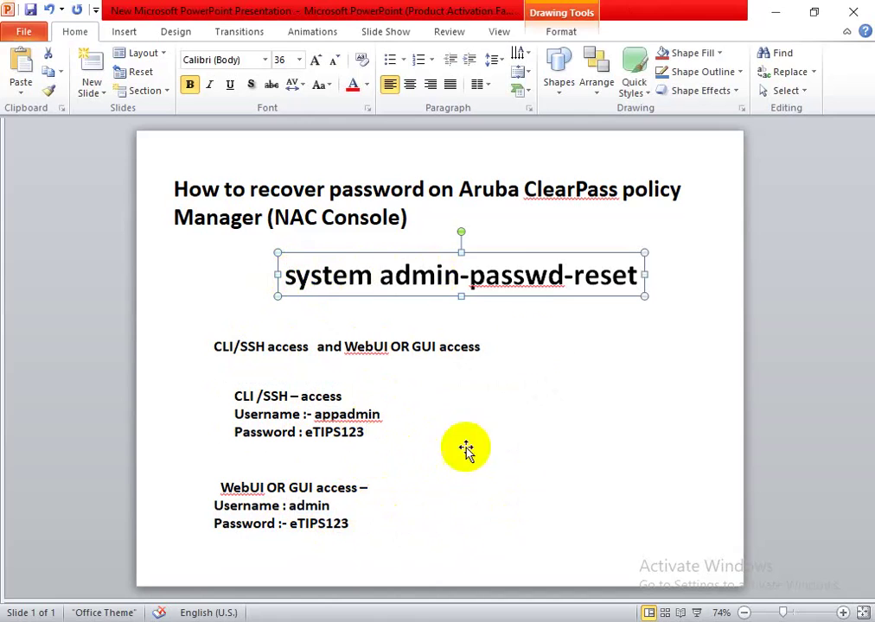
left_click(353, 86)
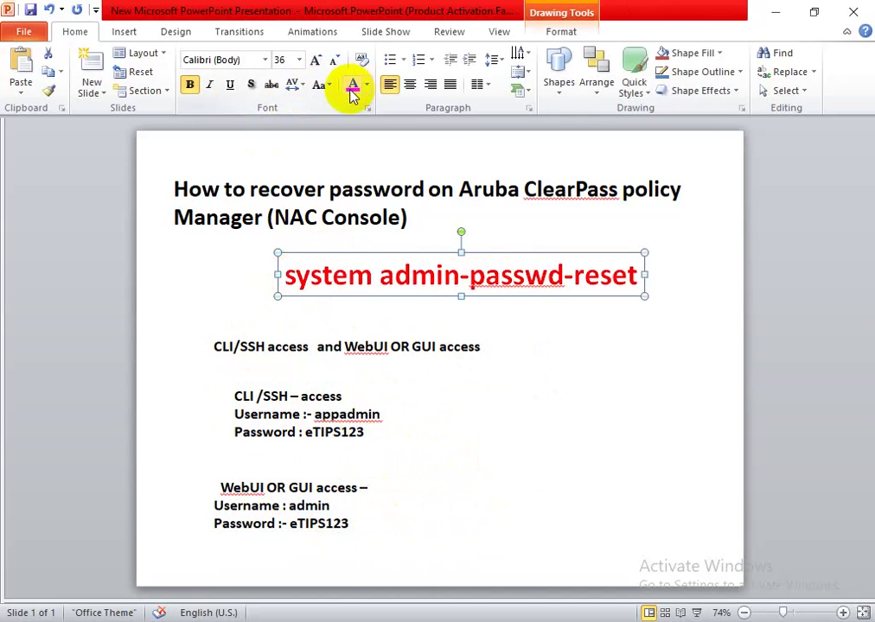
left_click(542, 413)
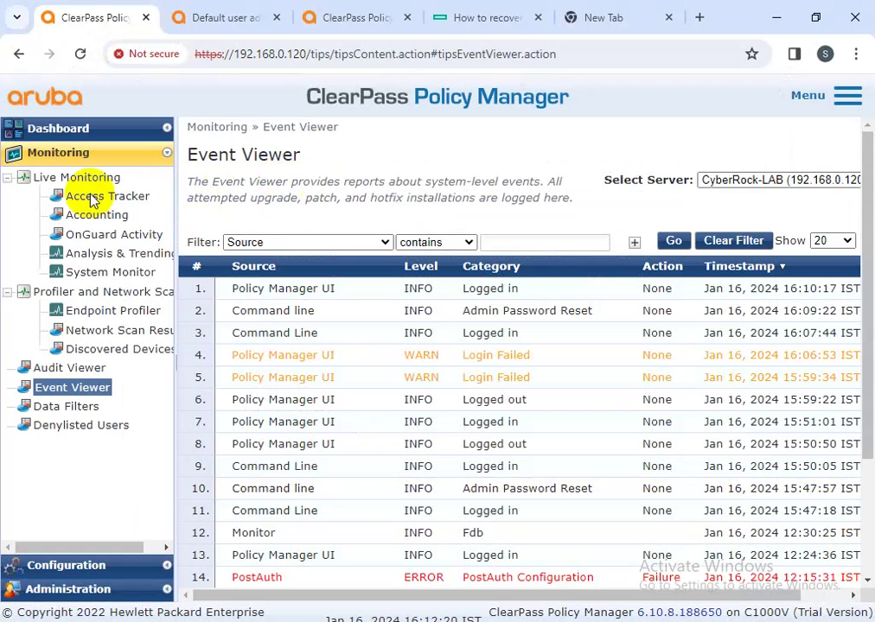
- Open the Change Cluster Password form from Administration > Server Manager > Server Configuration
left_click(39, 587)
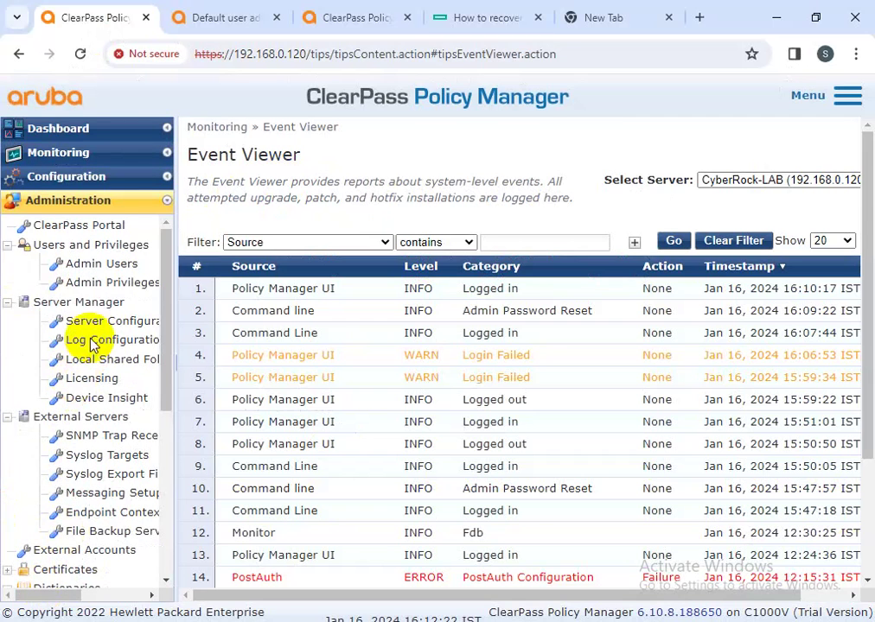
left_click(91, 321)
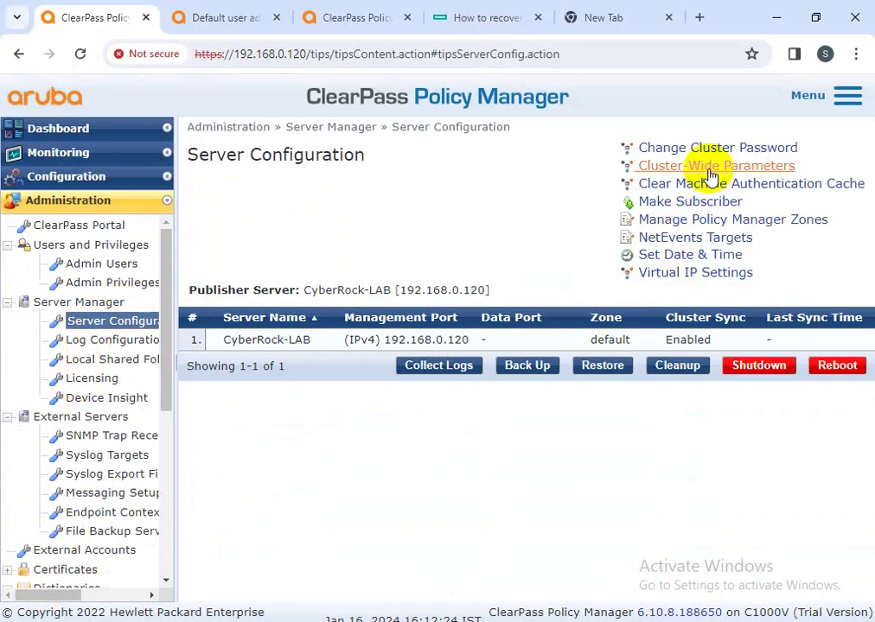
left_click(752, 149)
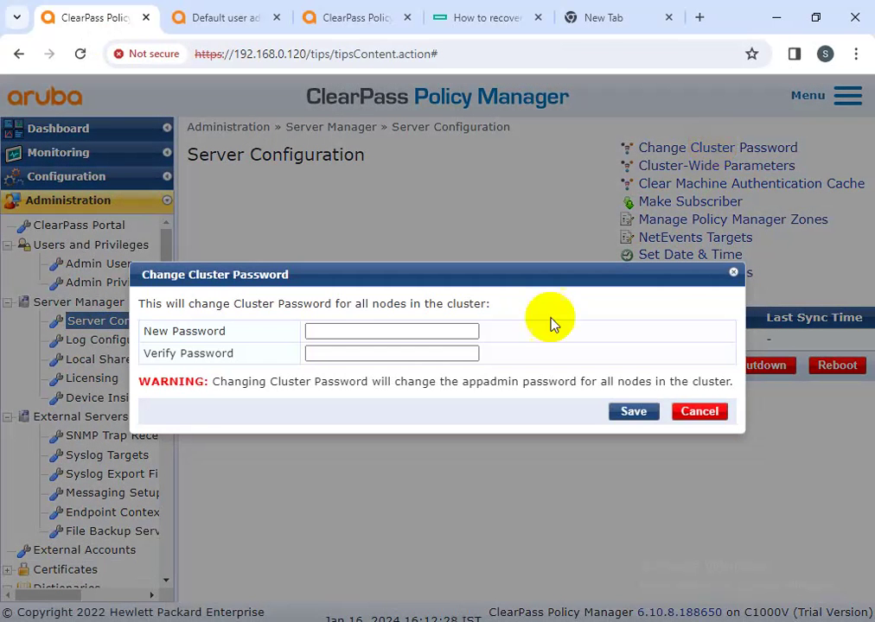
left_click(336, 332)
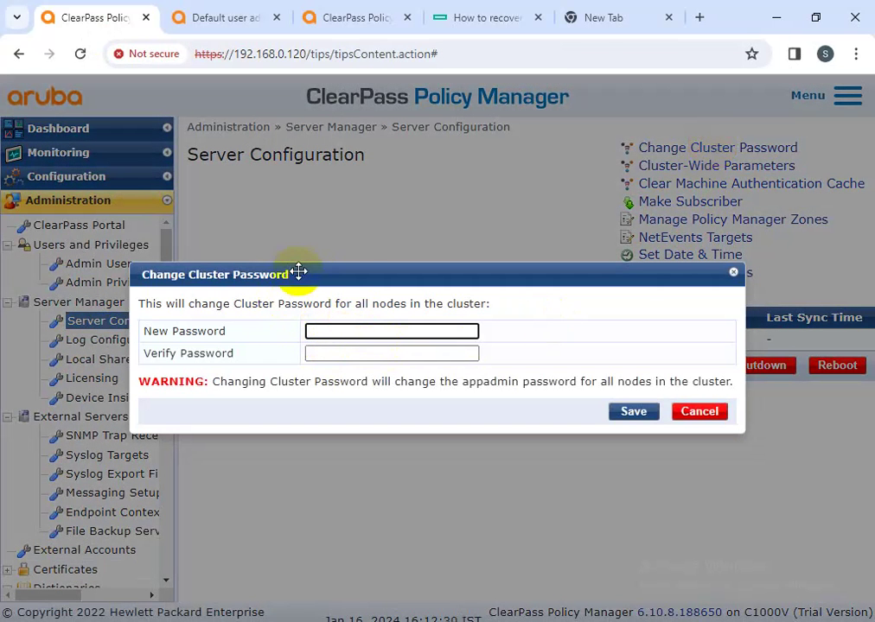
left_click_drag(353, 278, 308, 223)
- Enter and verify the new cluster password, save it, and close the confirmation
left_click(297, 300)
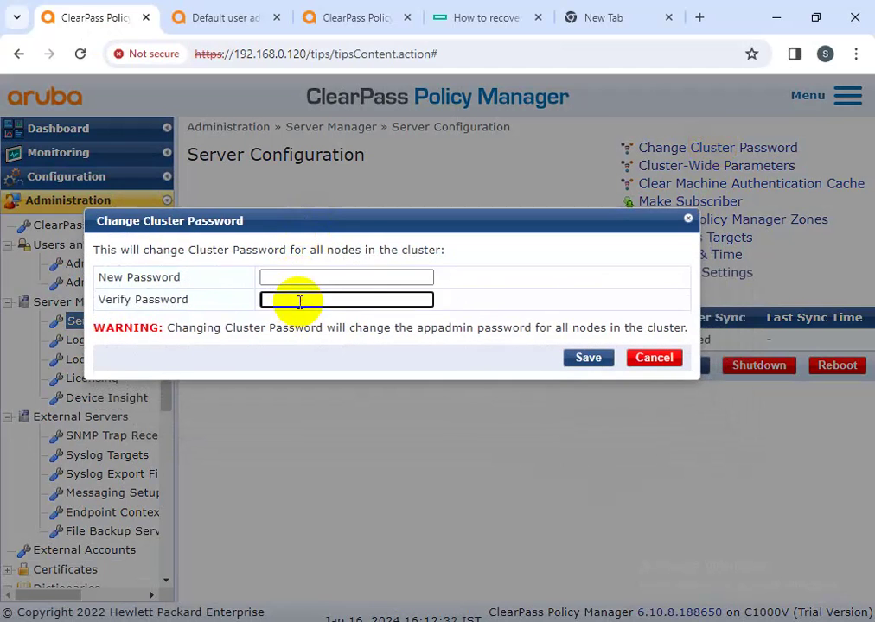
left_click(296, 278)
left_click(295, 299)
left_click(296, 277)
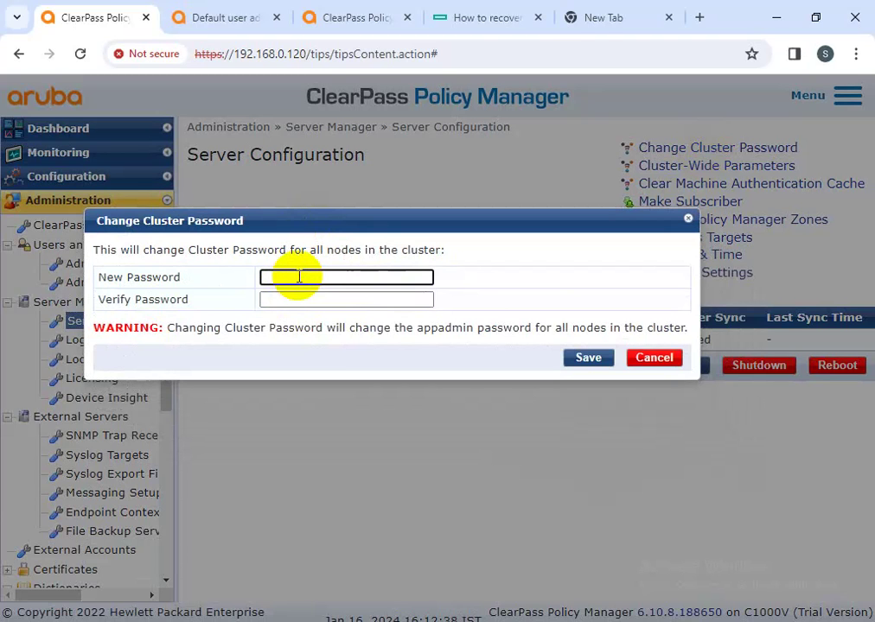
type("•••••••••••••••")
key("Tab")
type("•••••••")
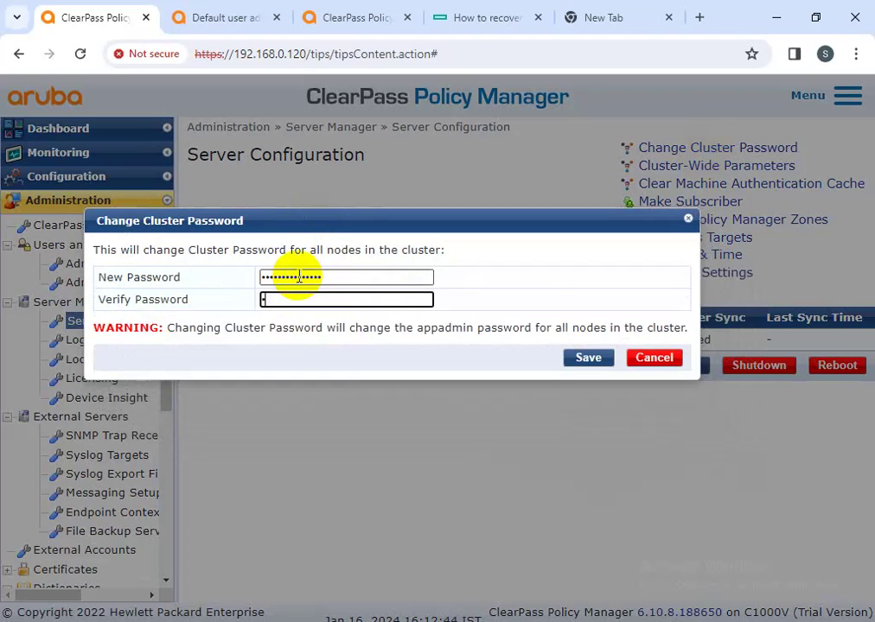
type("••")
left_click(596, 358)
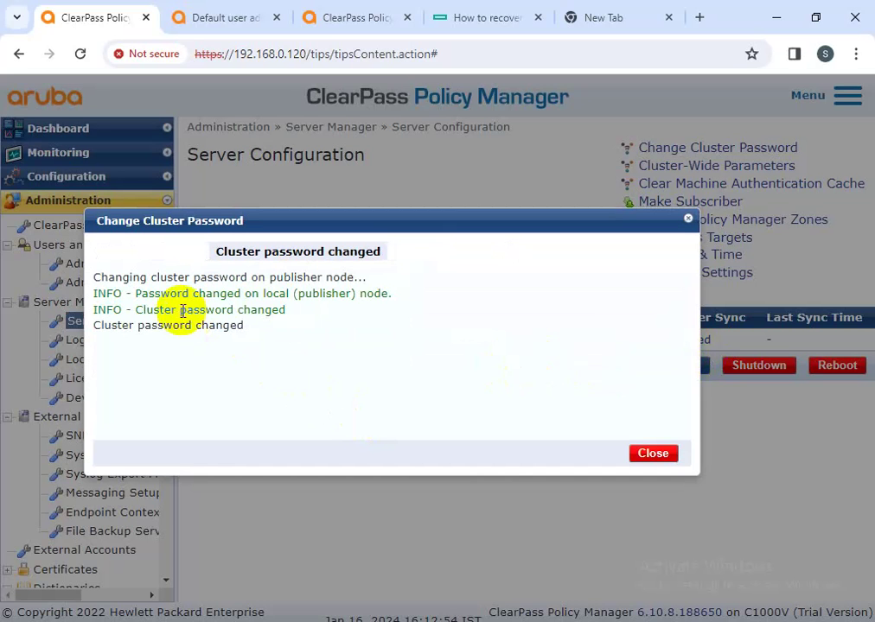
left_click_drag(398, 301, 148, 293)
left_click(650, 456)
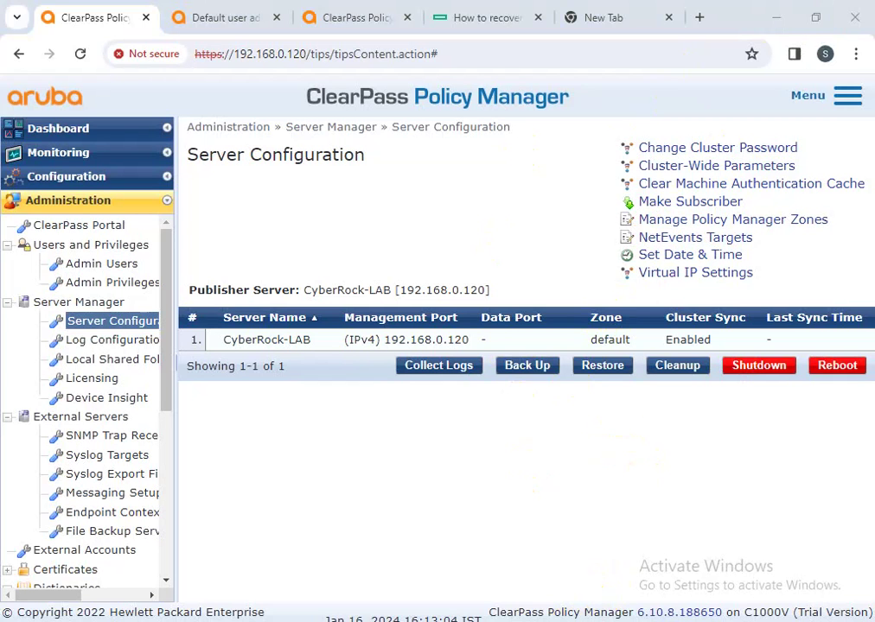
- Switch back to the PowerPoint password-recovery slide with Alt+Tab
key("alt+Tab")
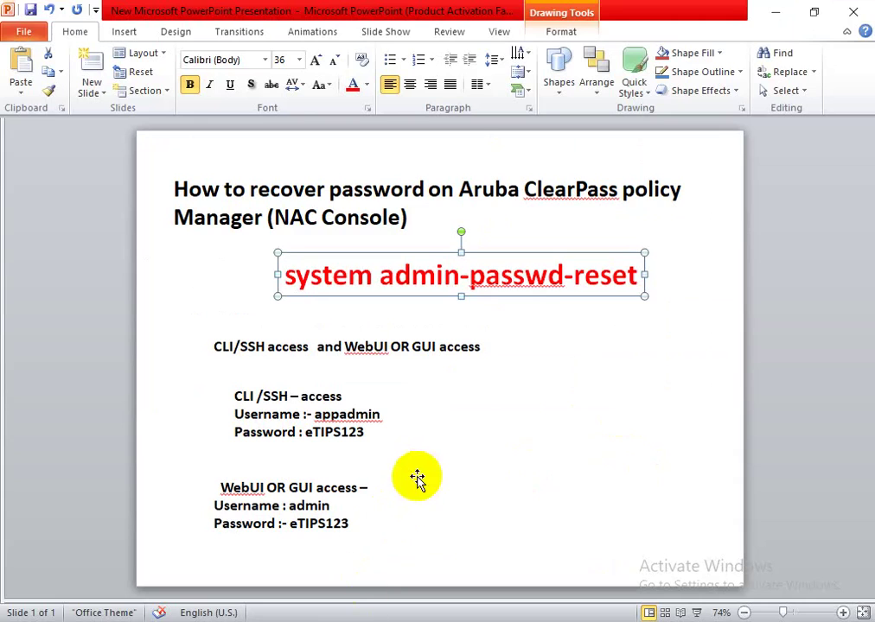